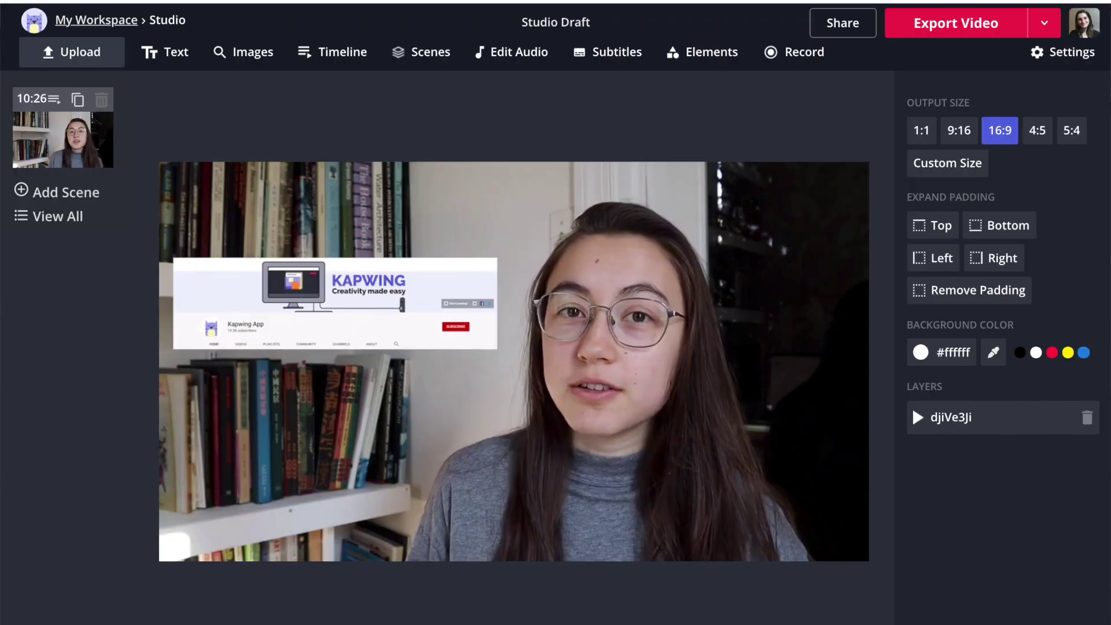
Step: Trim the talking-head video to end at 02:31.11, then paste a YouTube link as its audio source
{"action": "left_click", "coordinate": [475, 438]}
{"action": "left_click", "coordinate": [1007, 151]}
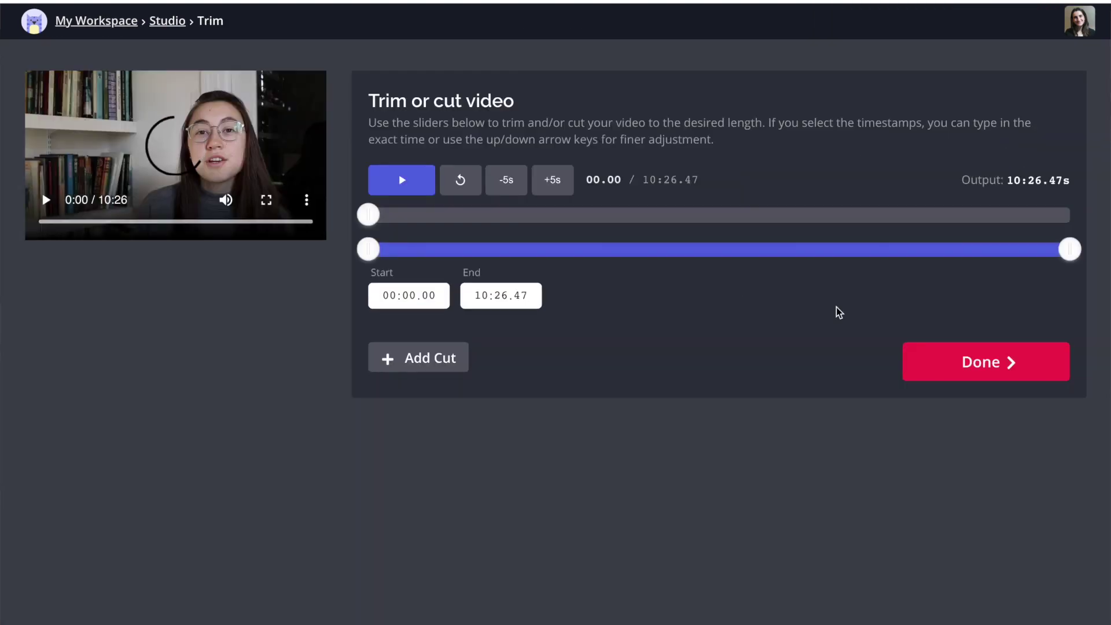
{"action": "left_click_drag", "start_coordinate": [1069, 249], "coordinate": [399, 256]}
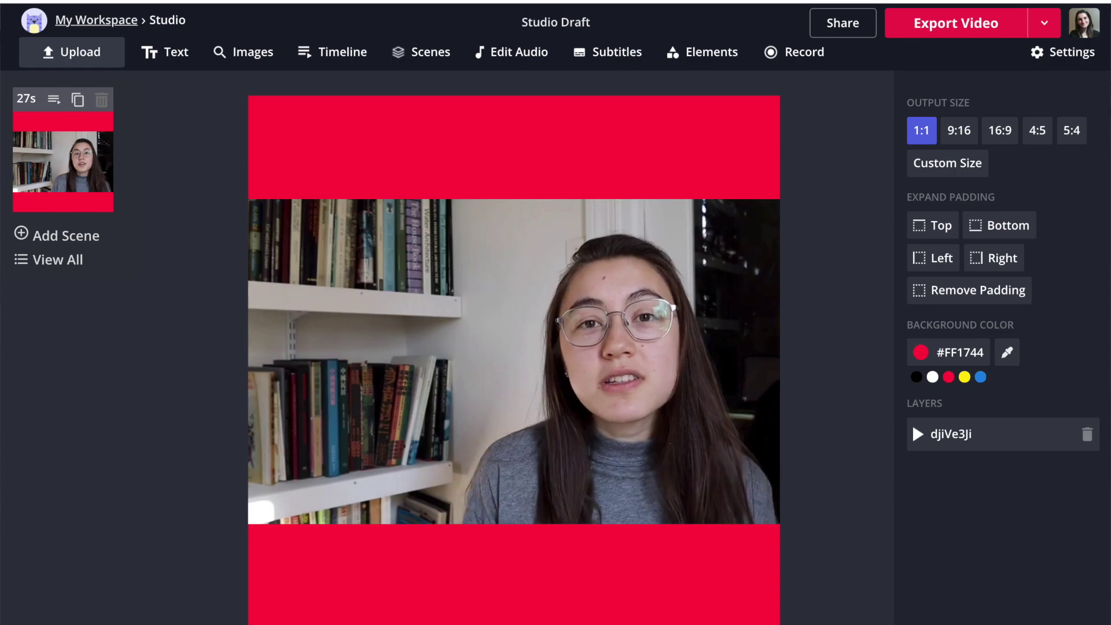
{"action": "left_click", "coordinate": [89, 54]}
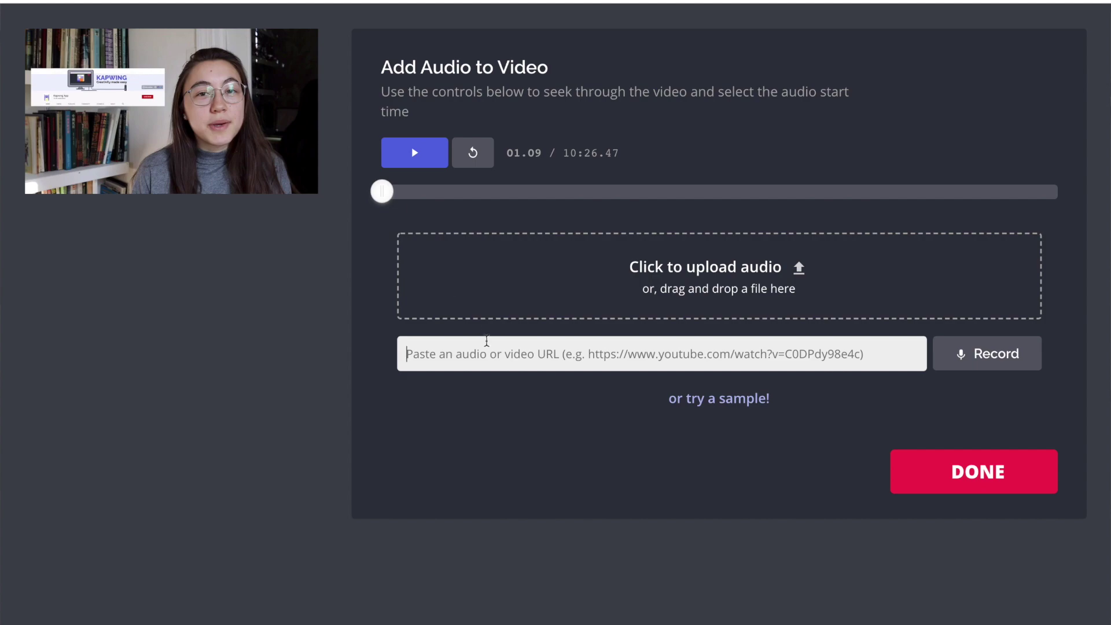
{"action": "type", "text": "https://www.youtube.com/watch?v=_83KqwEEGw4"}
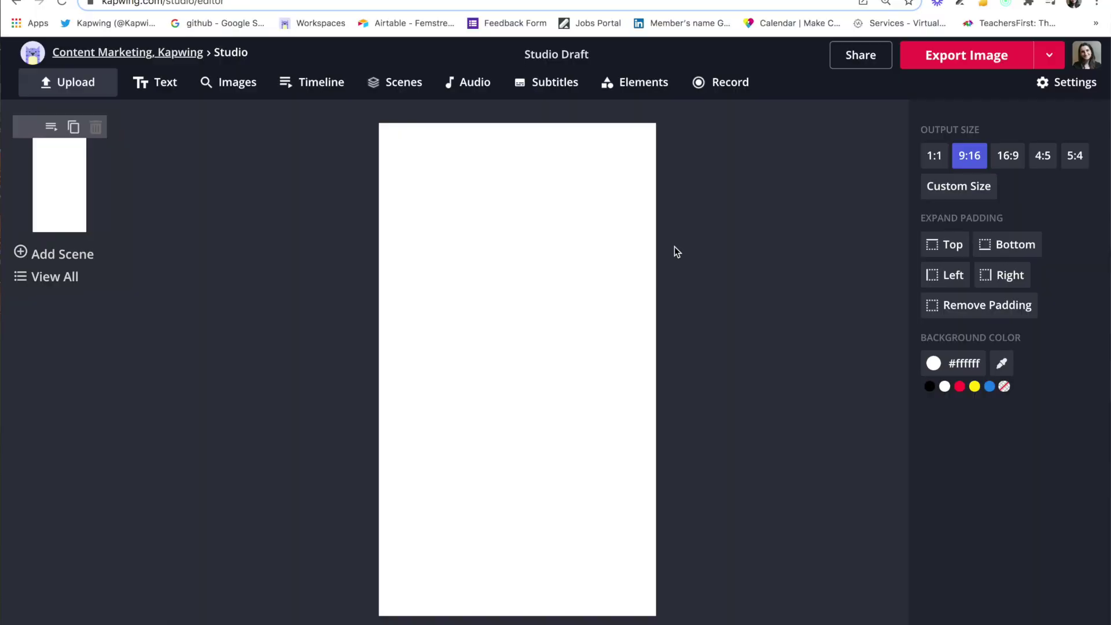
Step: Add a placeholder layer to the vertical canvas, moved toward the top left and widened
{"action": "left_click", "coordinate": [1059, 85]}
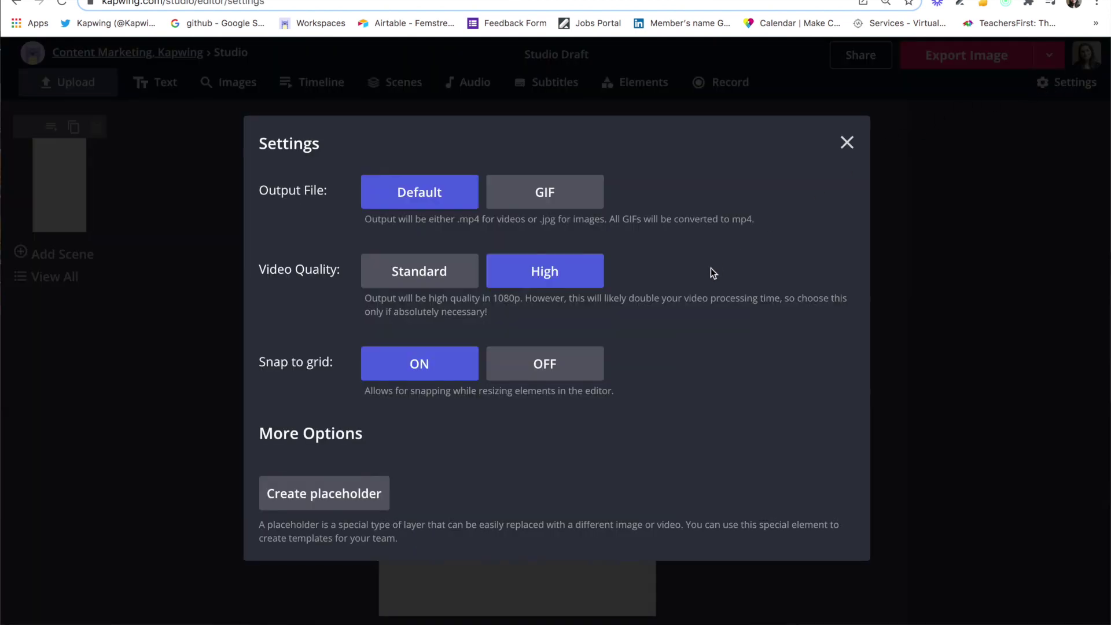
{"action": "left_click", "coordinate": [381, 501]}
{"action": "left_click_drag", "start_coordinate": [546, 421], "coordinate": [478, 288]}
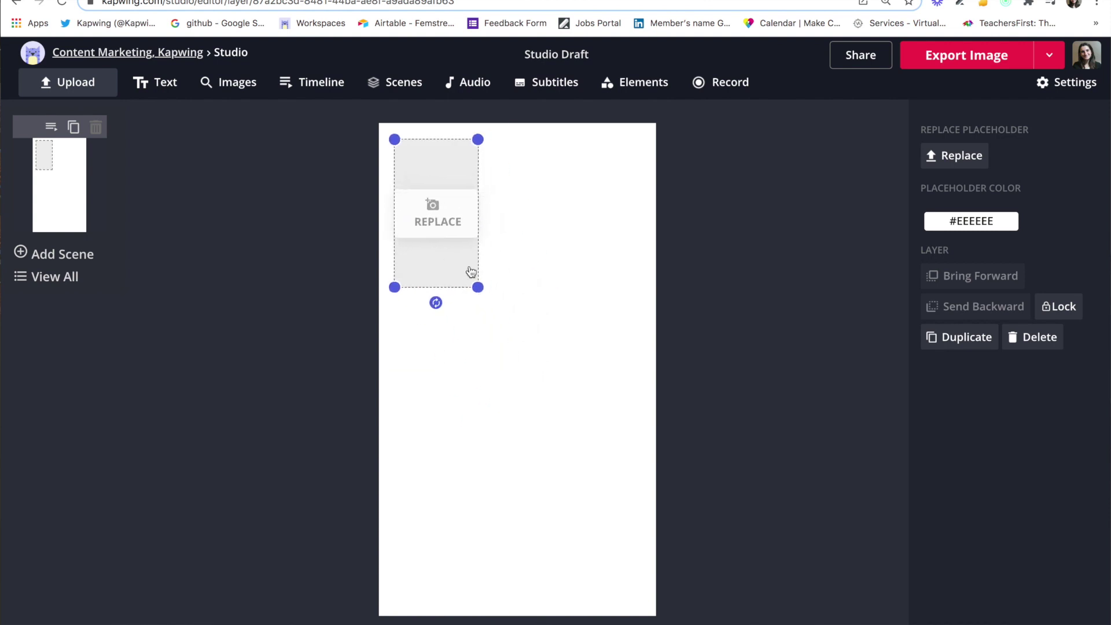
{"action": "left_click_drag", "start_coordinate": [570, 298], "coordinate": [637, 280]}
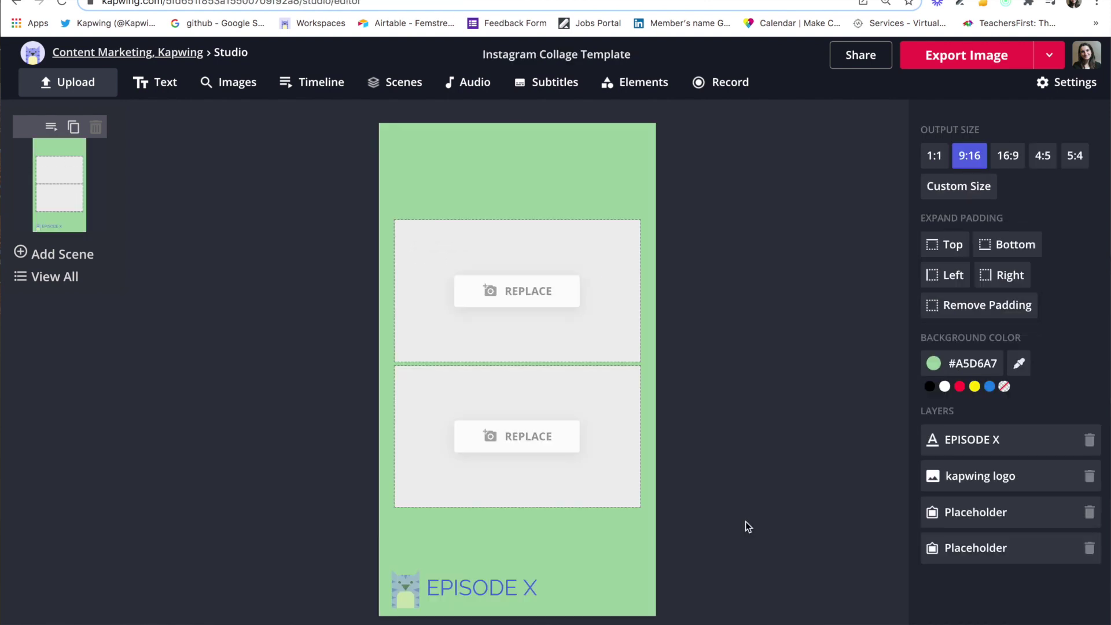
Step: Make the EPISODE X text in the collage template bold
{"action": "left_click", "coordinate": [496, 591]}
{"action": "left_click", "coordinate": [932, 272]}
{"action": "left_click", "coordinate": [664, 559]}
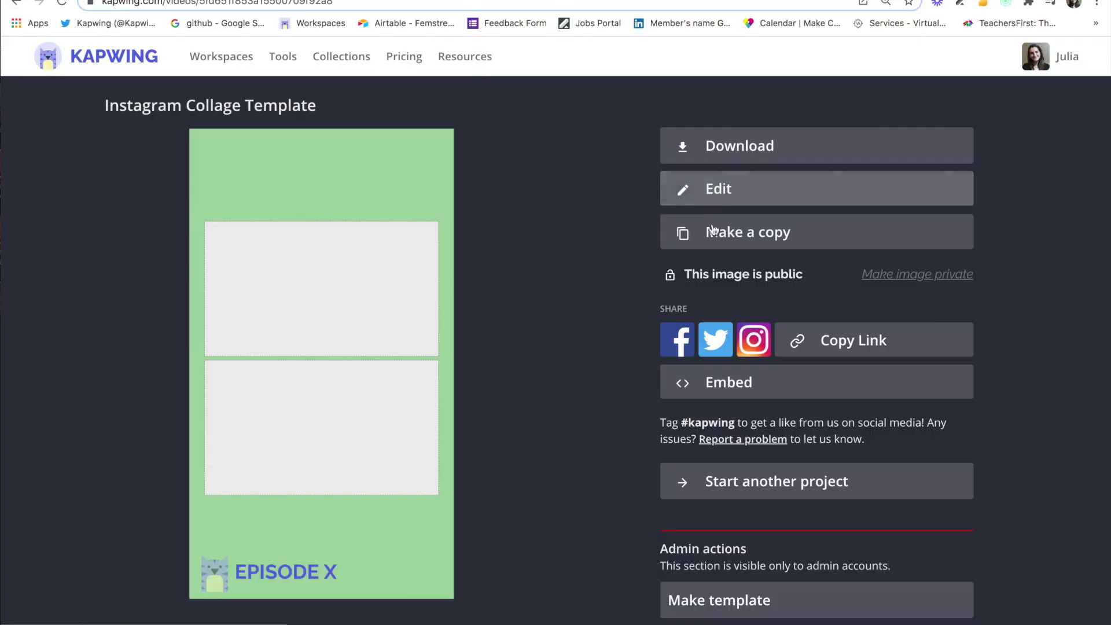
Step: Replace the collage template's top placeholder with the Random Wave video
{"action": "left_click", "coordinate": [719, 188]}
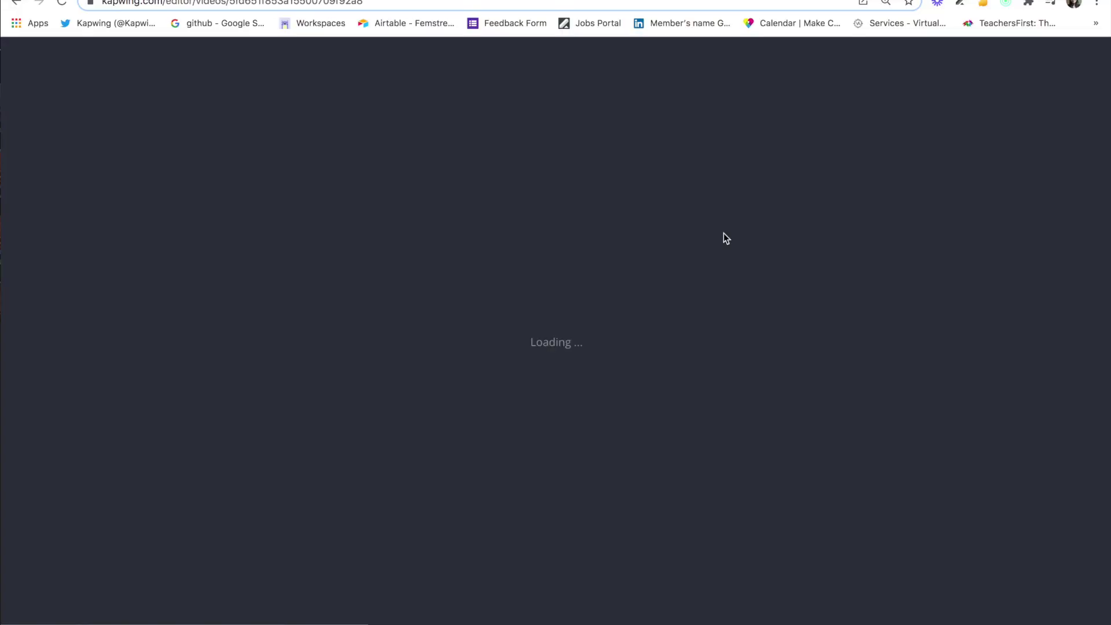
{"action": "left_click", "coordinate": [523, 290]}
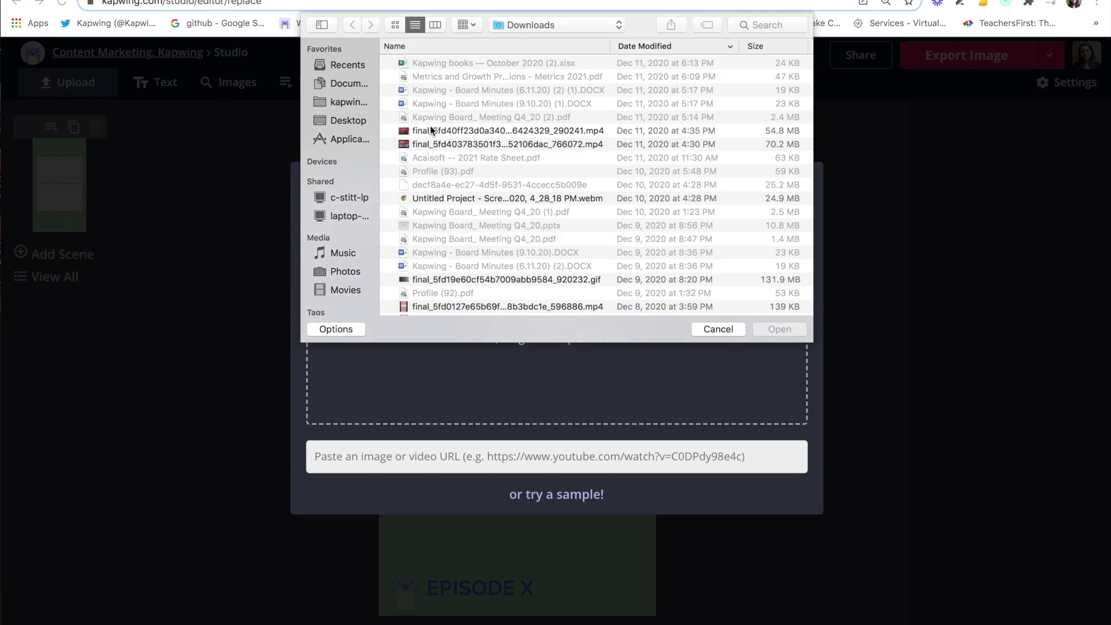
{"action": "left_click", "coordinate": [442, 119]}
{"action": "double_click", "coordinate": [439, 116]}
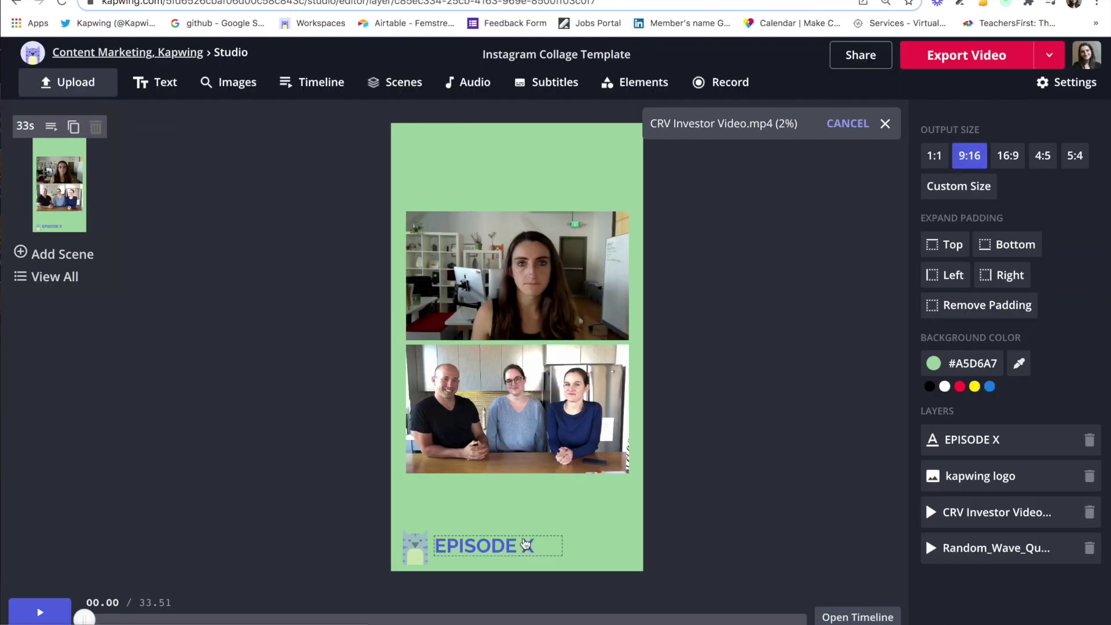
{"action": "left_click", "coordinate": [537, 544]}
{"action": "left_click", "coordinate": [554, 555]}
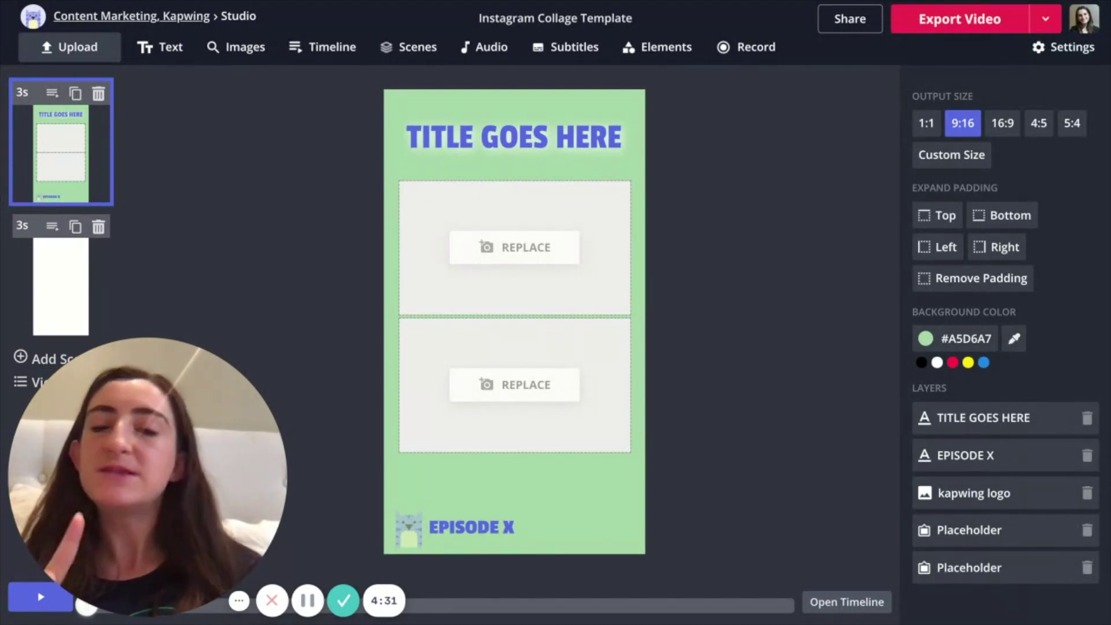
Step: Import the Kapwing bumper project into the second scene by searching projects for 'bumper'
{"action": "left_click", "coordinate": [72, 282]}
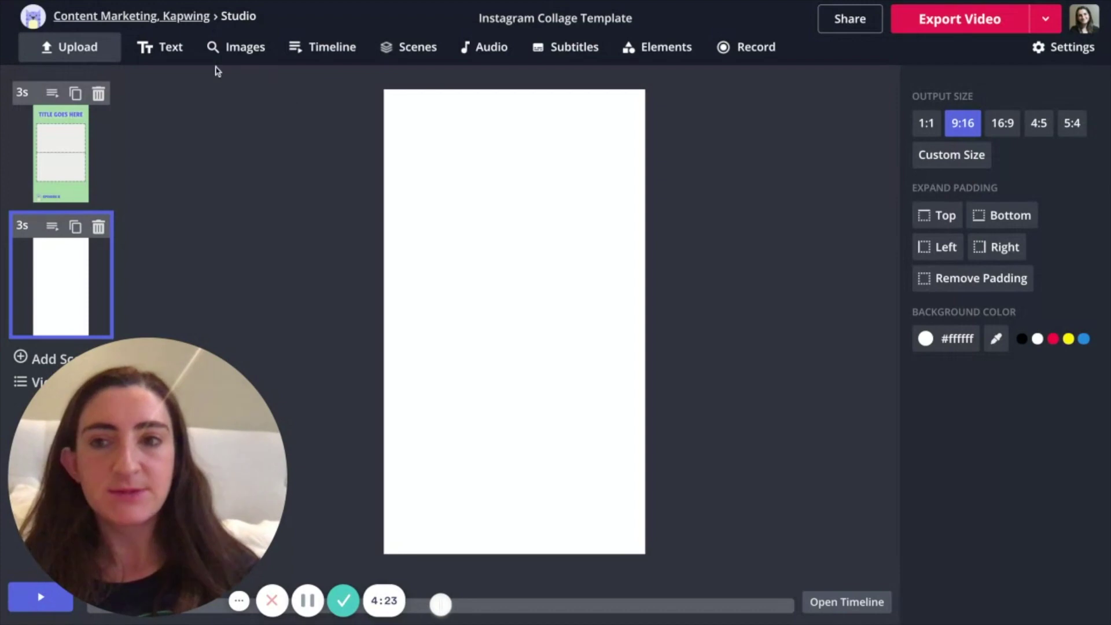
{"action": "left_click", "coordinate": [115, 48]}
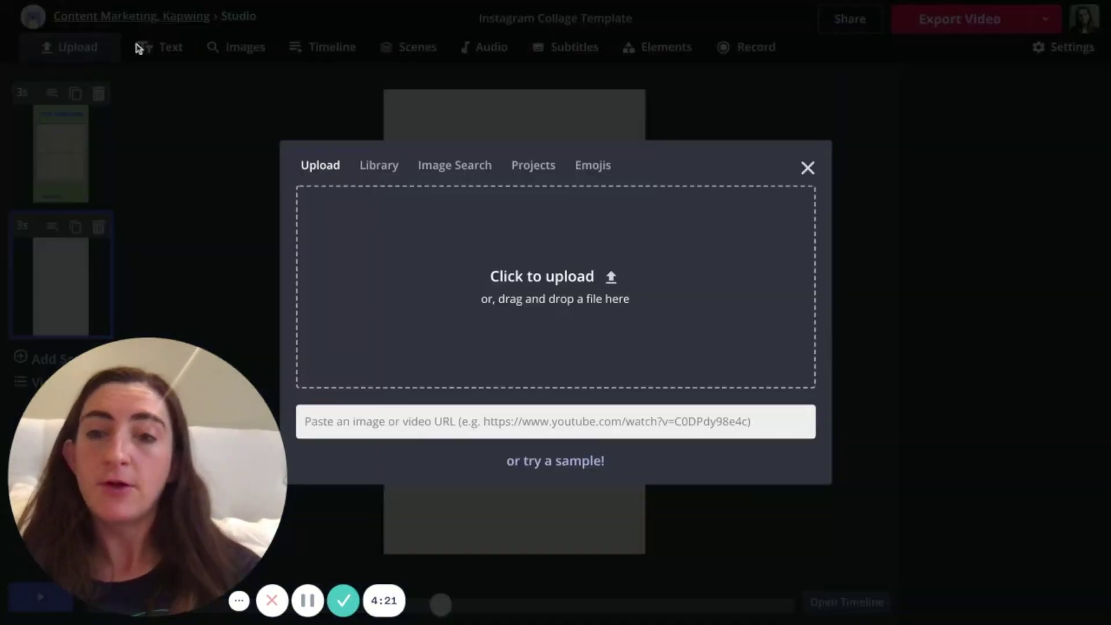
{"action": "left_click", "coordinate": [541, 168]}
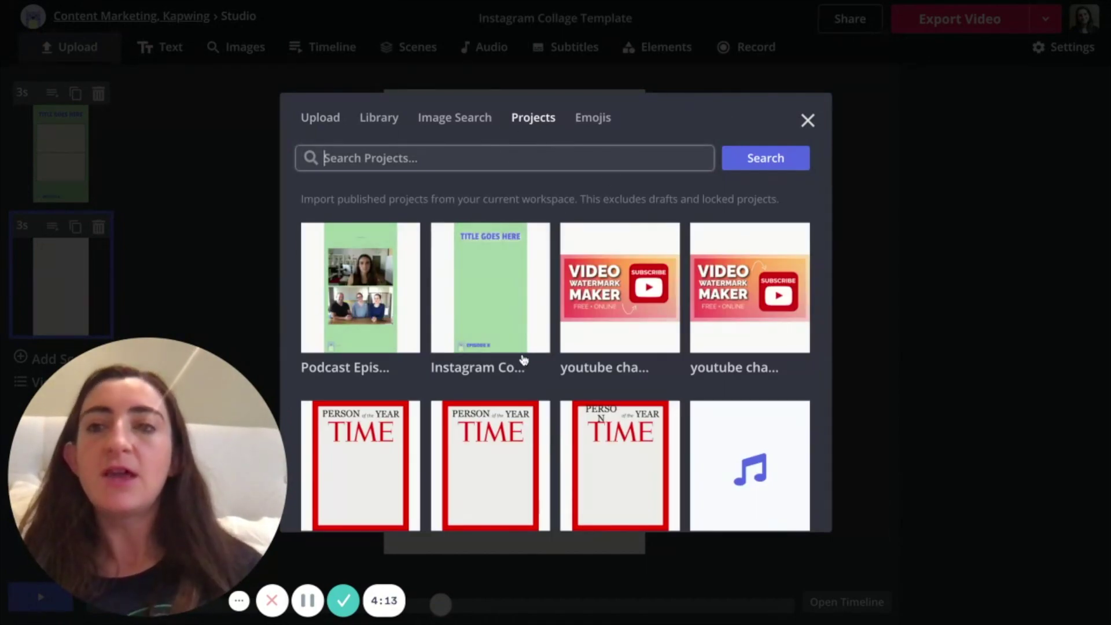
{"action": "left_click", "coordinate": [205, 169]}
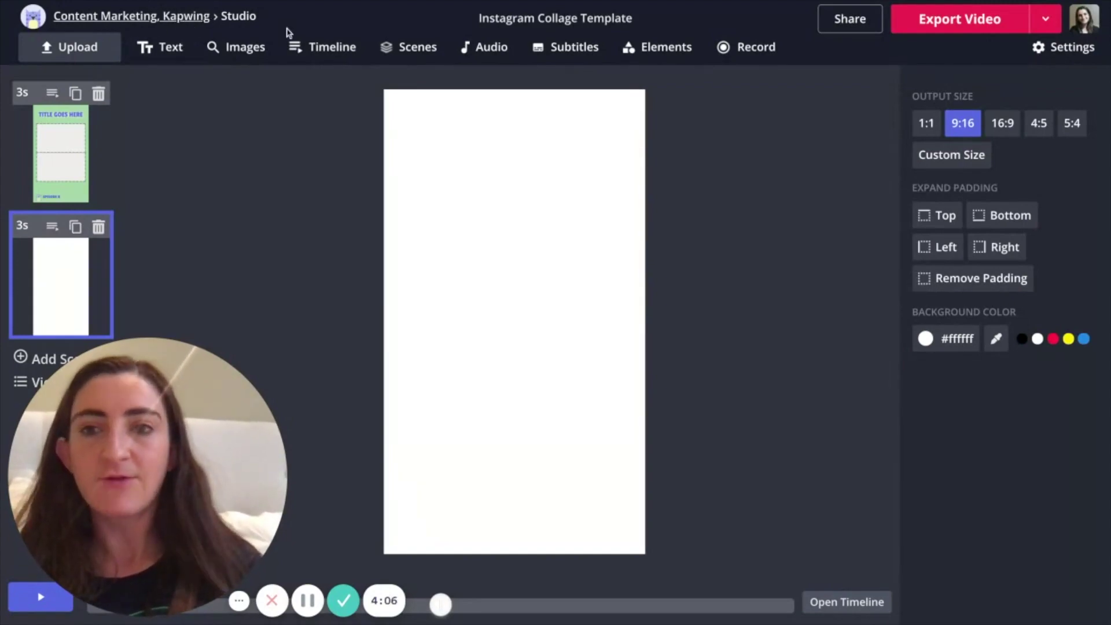
{"action": "left_click", "coordinate": [228, 55]}
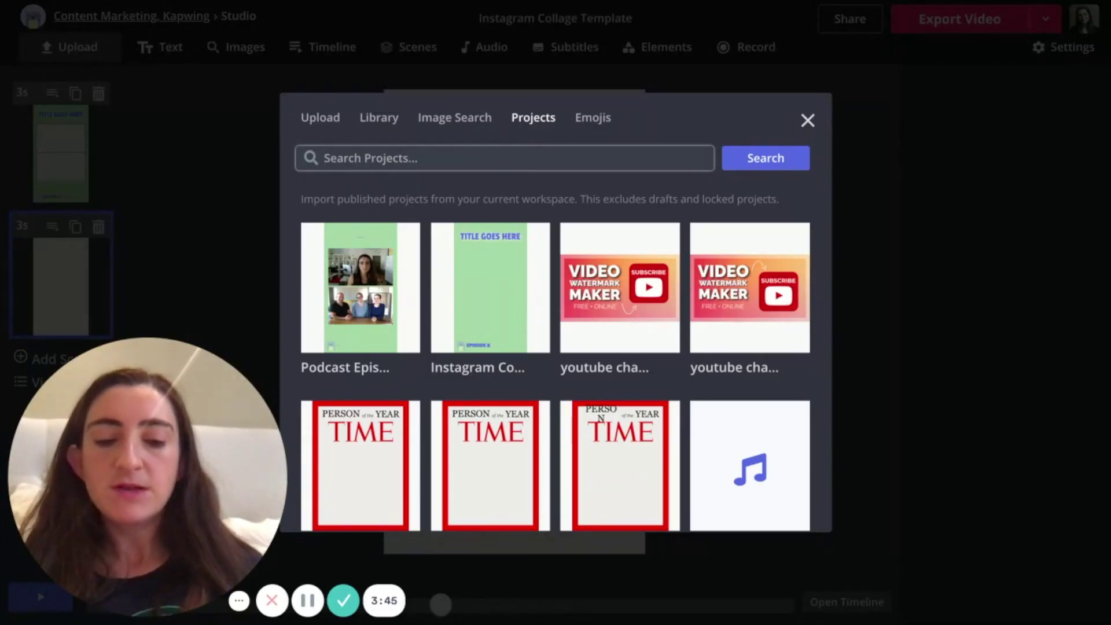
{"action": "type", "text": "bumper"}
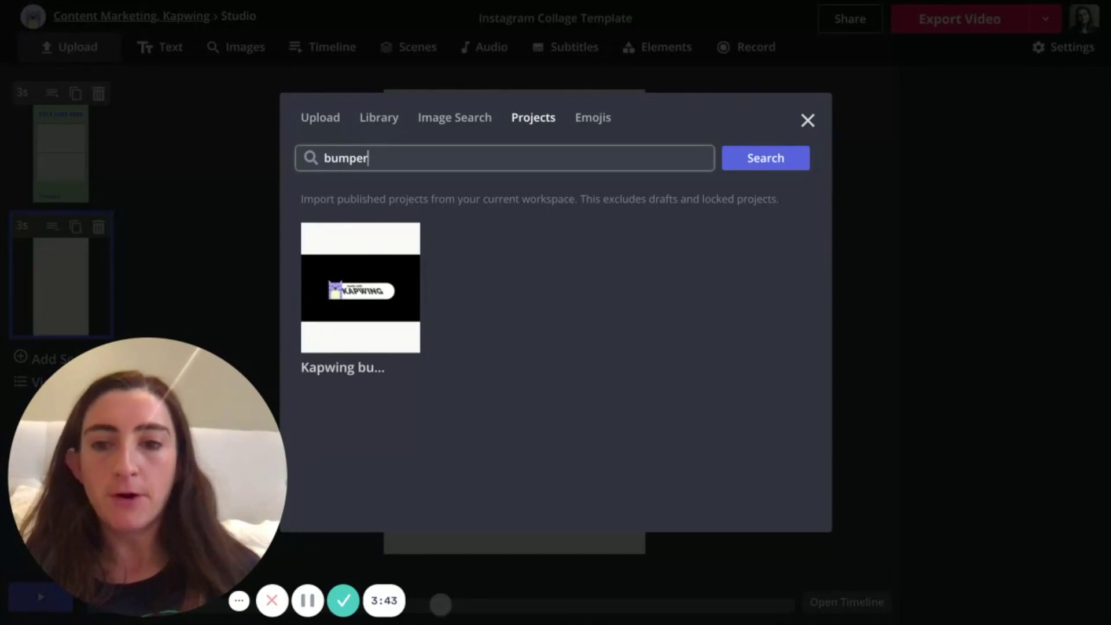
{"action": "left_click", "coordinate": [402, 307]}
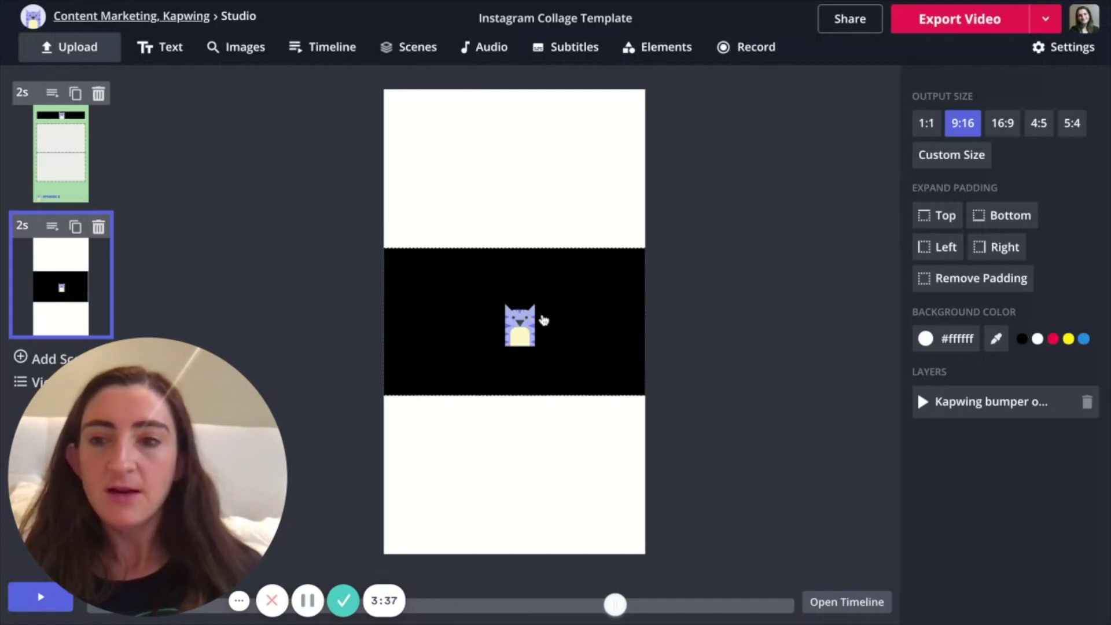
Step: Set the second scene's background colour to black
{"action": "left_click", "coordinate": [557, 323]}
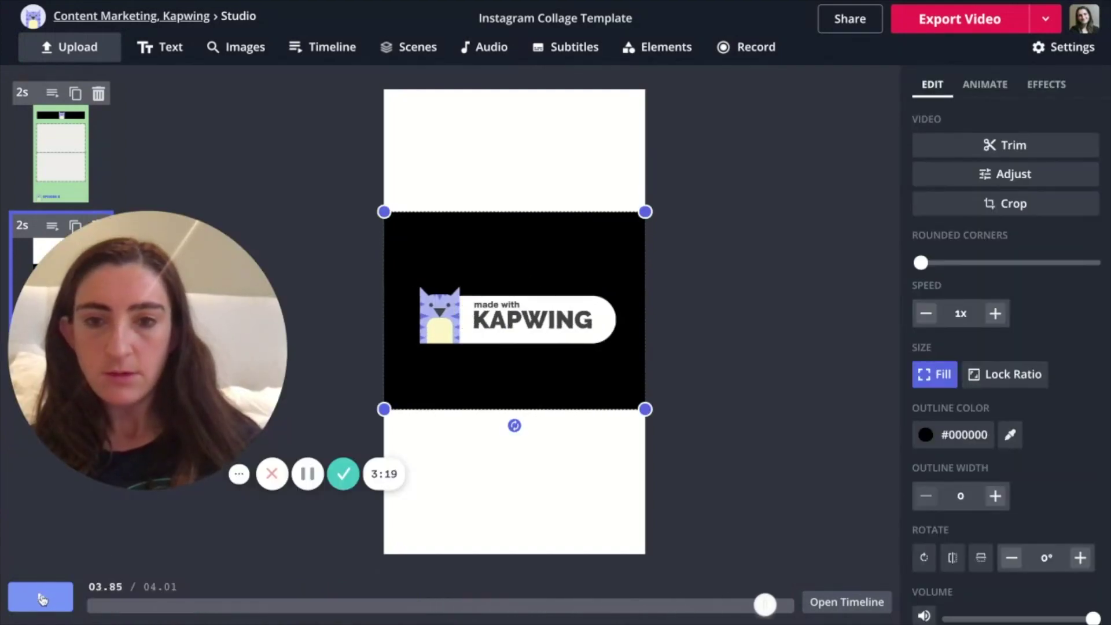
{"action": "left_click", "coordinate": [839, 224]}
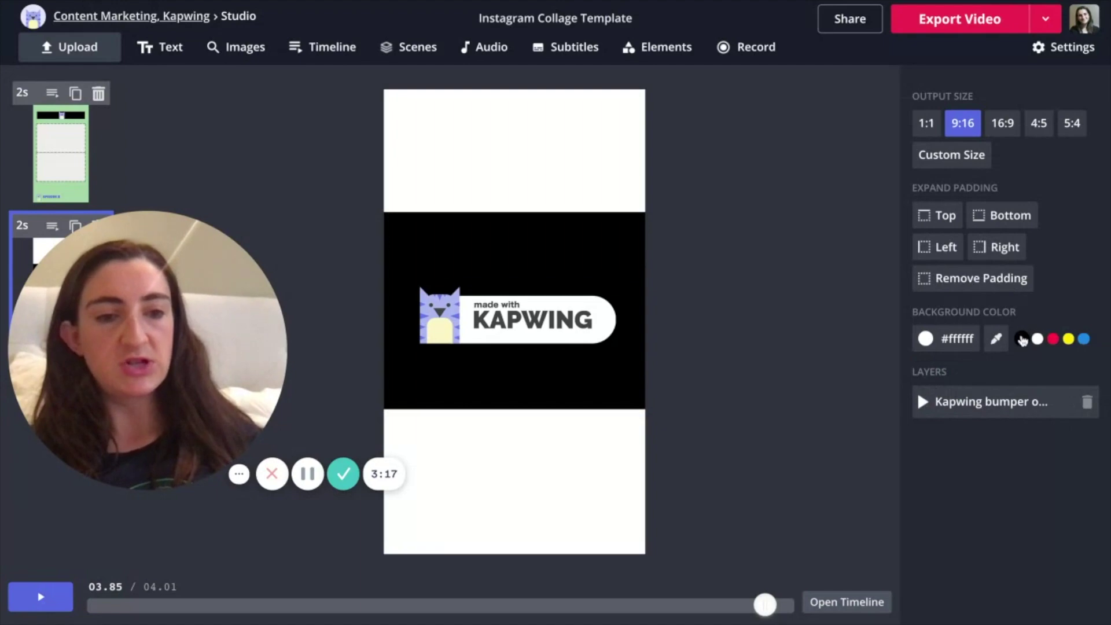
{"action": "left_click", "coordinate": [1022, 339]}
Step: Place the background music and ping sound as audio layers in the vertical mission video
{"action": "left_click_drag", "start_coordinate": [213, 287], "coordinate": [209, 406]}
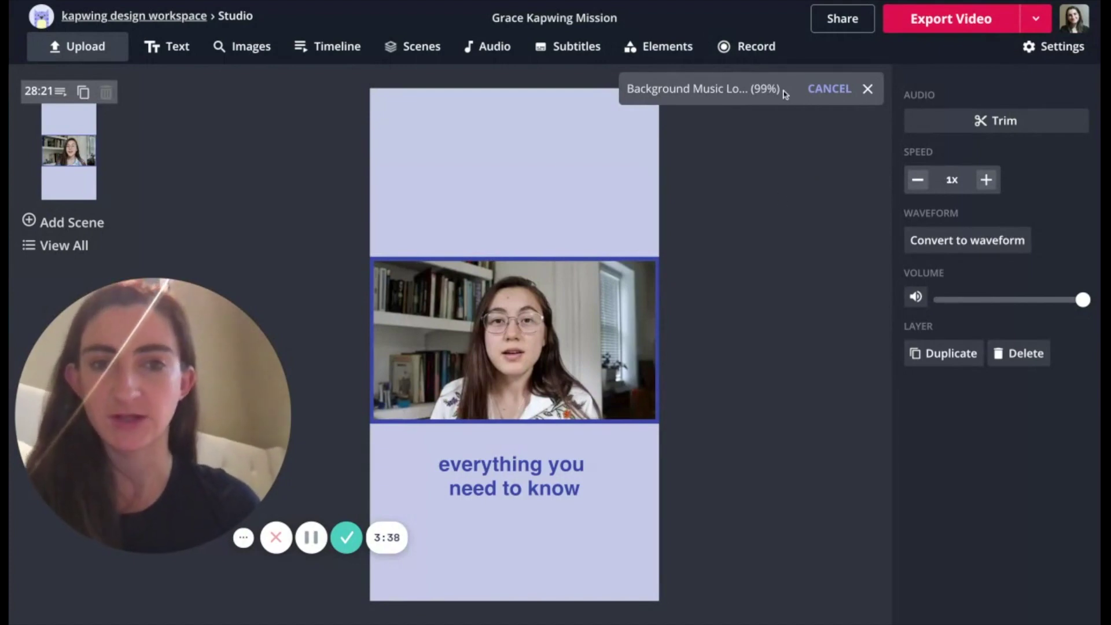
{"action": "left_click", "coordinate": [733, 222]}
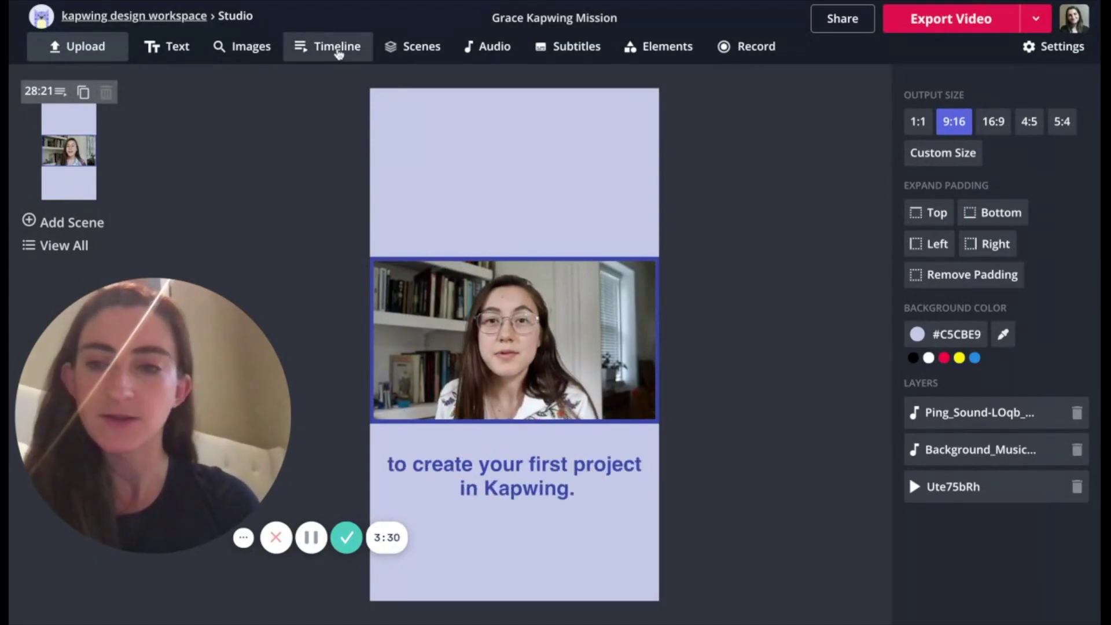
Step: Shorten the background music clip in the timeline to end with the video
{"action": "left_click", "coordinate": [338, 51]}
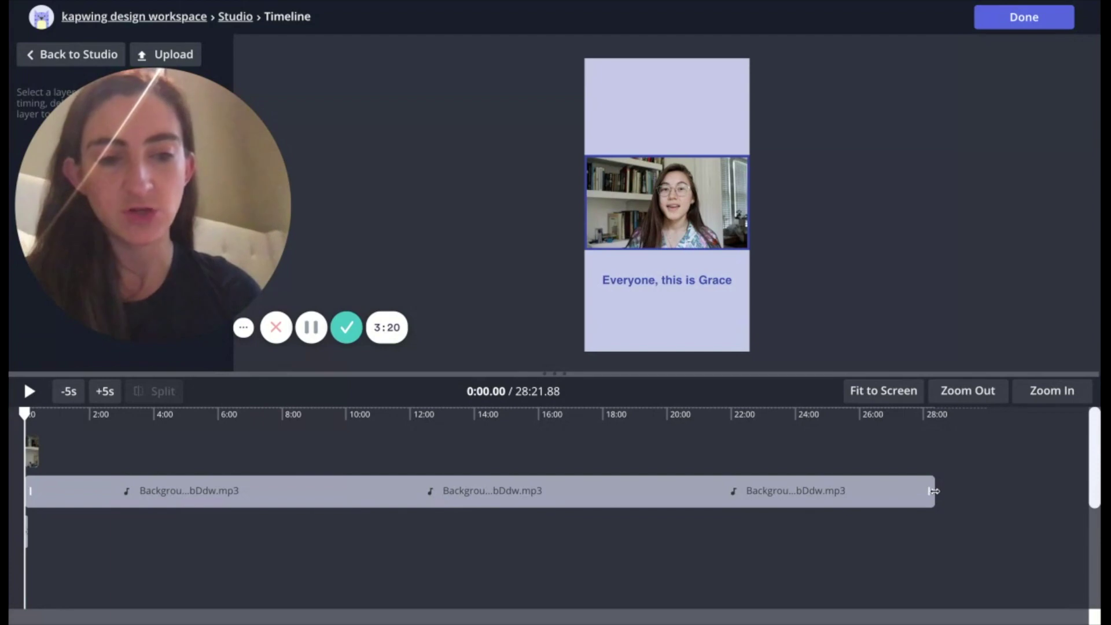
{"action": "left_click", "coordinate": [933, 491]}
{"action": "left_click_drag", "start_coordinate": [935, 491], "coordinate": [45, 491]}
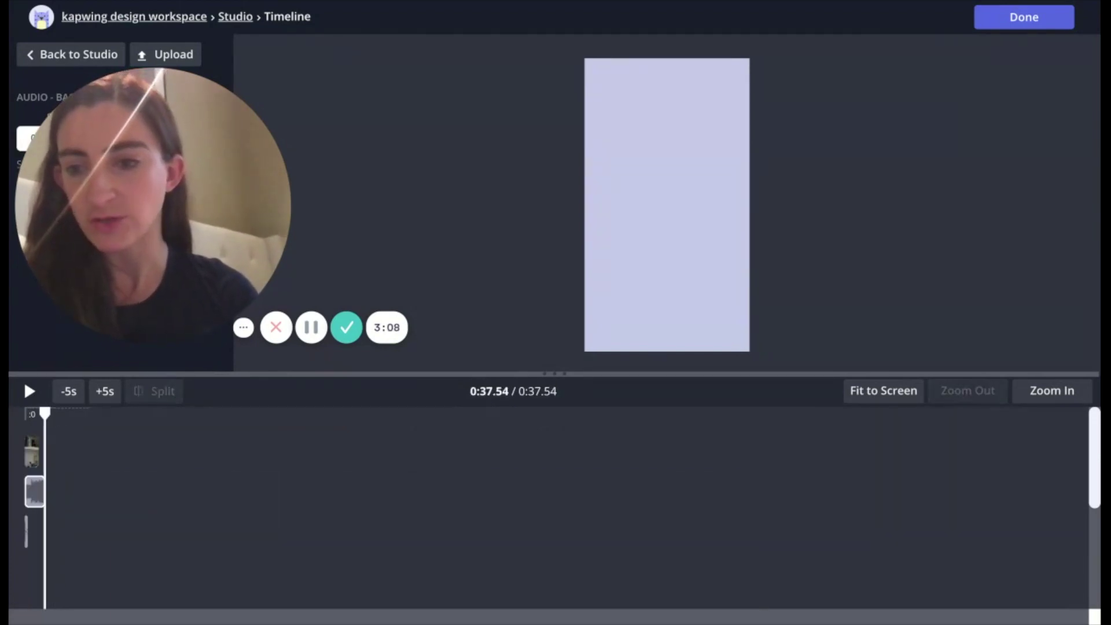
Step: Move the ping sound to about 0:11.8, where the KAPWING logo appears
{"action": "left_click", "coordinate": [1059, 391]}
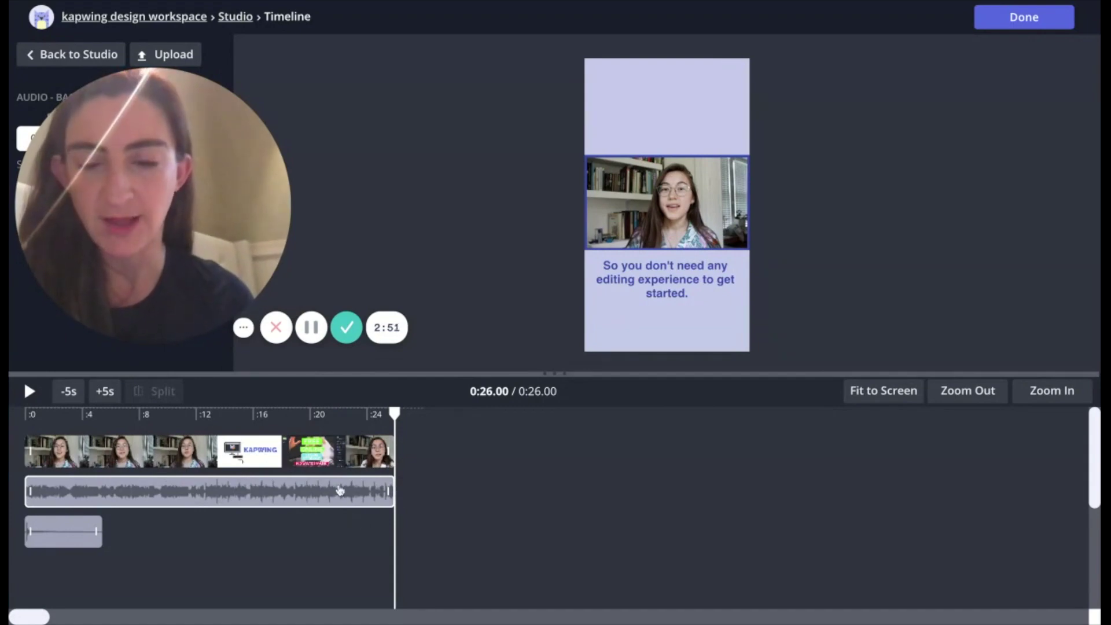
{"action": "left_click", "coordinate": [46, 532]}
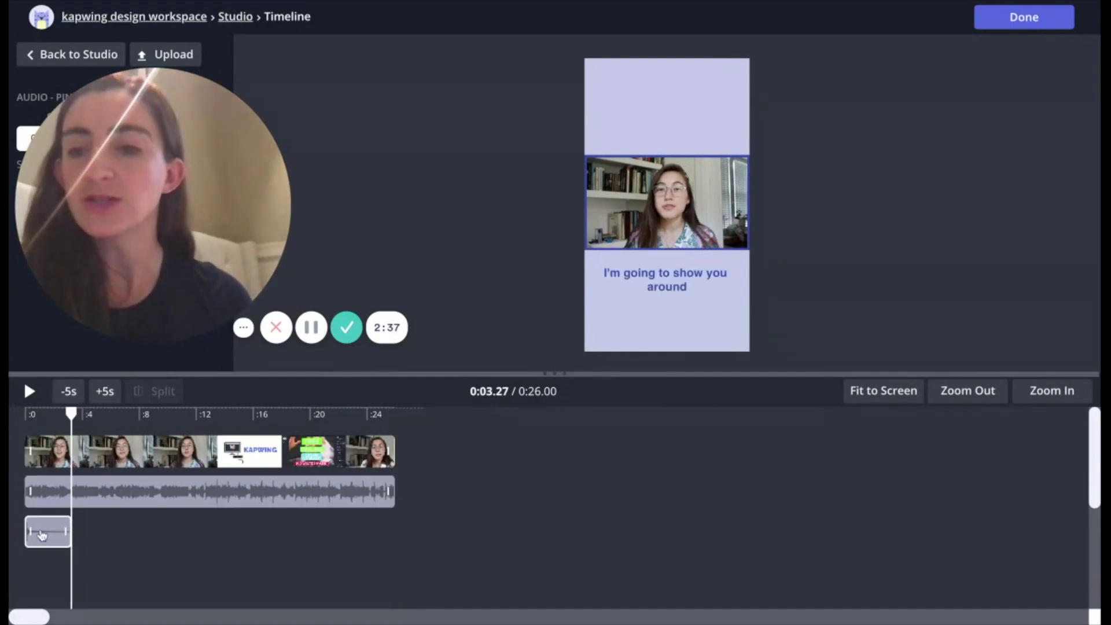
{"action": "left_click_drag", "start_coordinate": [46, 533], "coordinate": [214, 532]}
{"action": "left_click", "coordinate": [29, 391]}
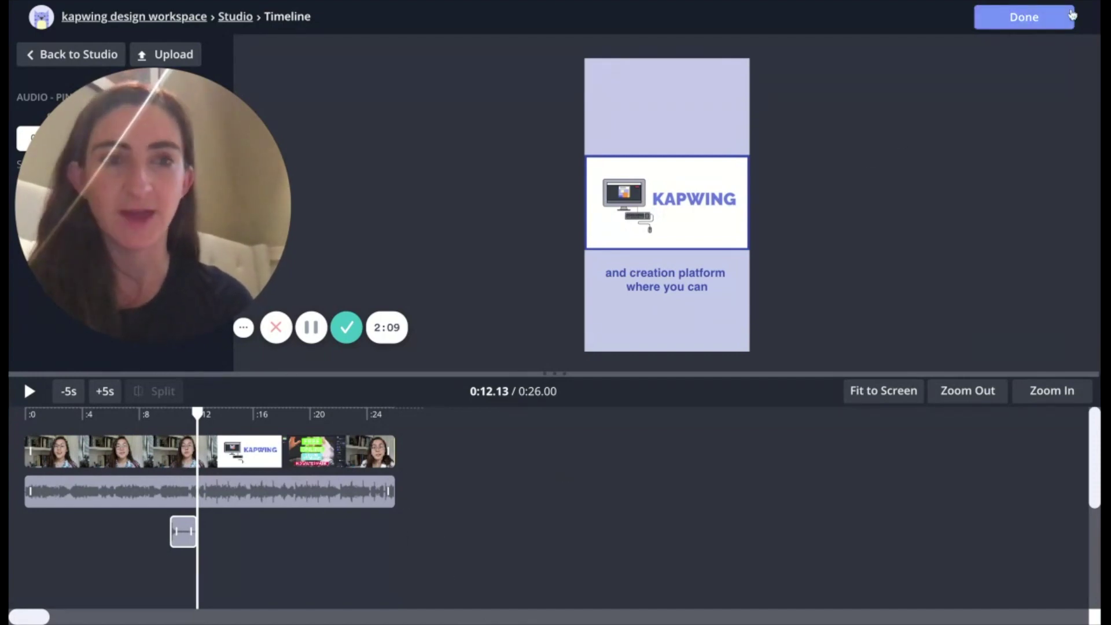
{"action": "left_click", "coordinate": [1042, 22]}
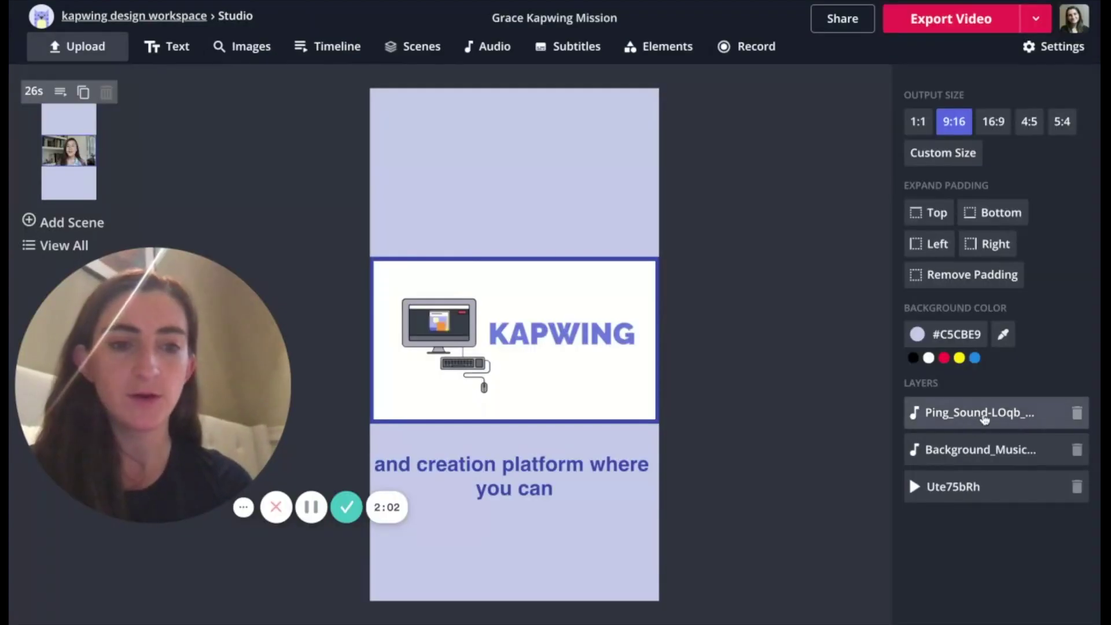
Step: Lower the Background_Music layer's volume with its Volume slider
{"action": "left_click", "coordinate": [988, 451]}
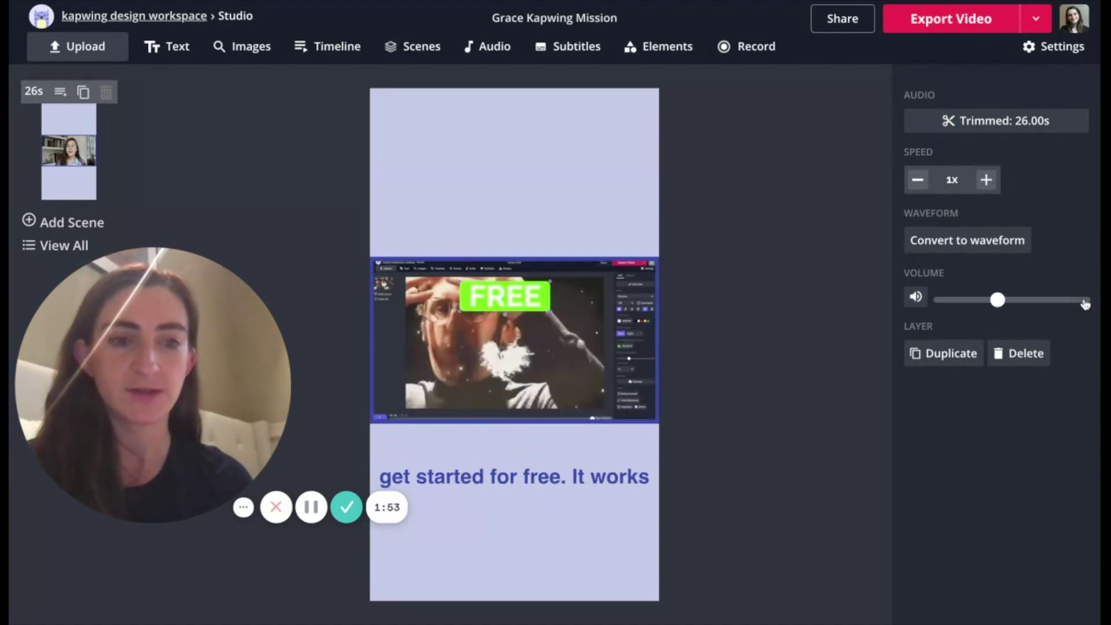
{"action": "left_click_drag", "start_coordinate": [995, 300], "coordinate": [969, 300]}
{"action": "left_click", "coordinate": [773, 269]}
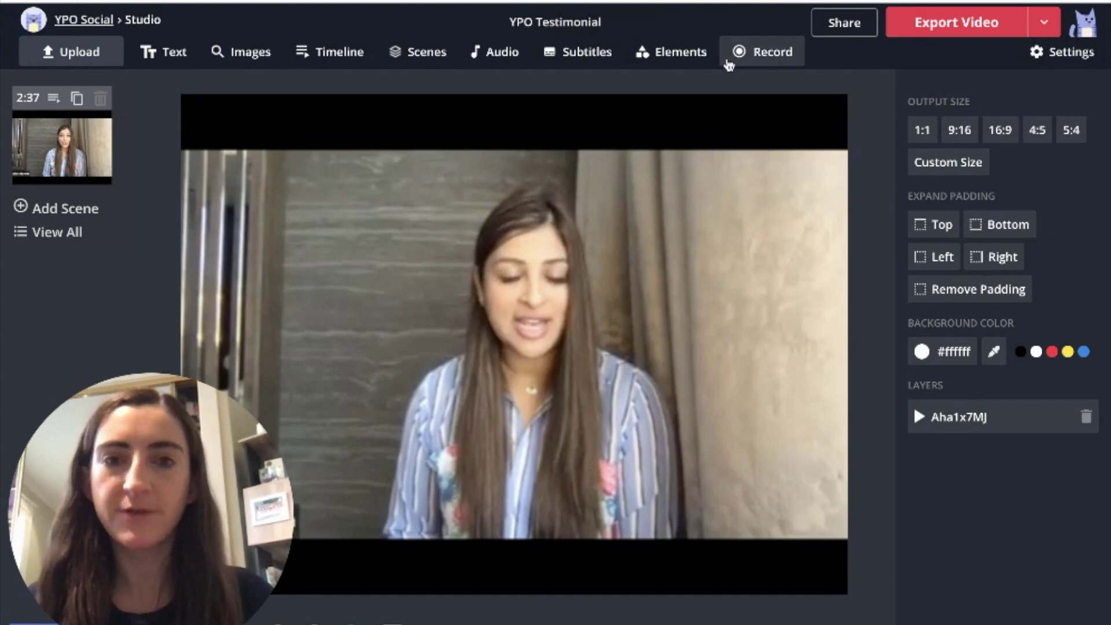
Step: Add a progress bar near the bottom, trying Glowing, Background and Gradient styles before keeping Solid
{"action": "left_click", "coordinate": [676, 60]}
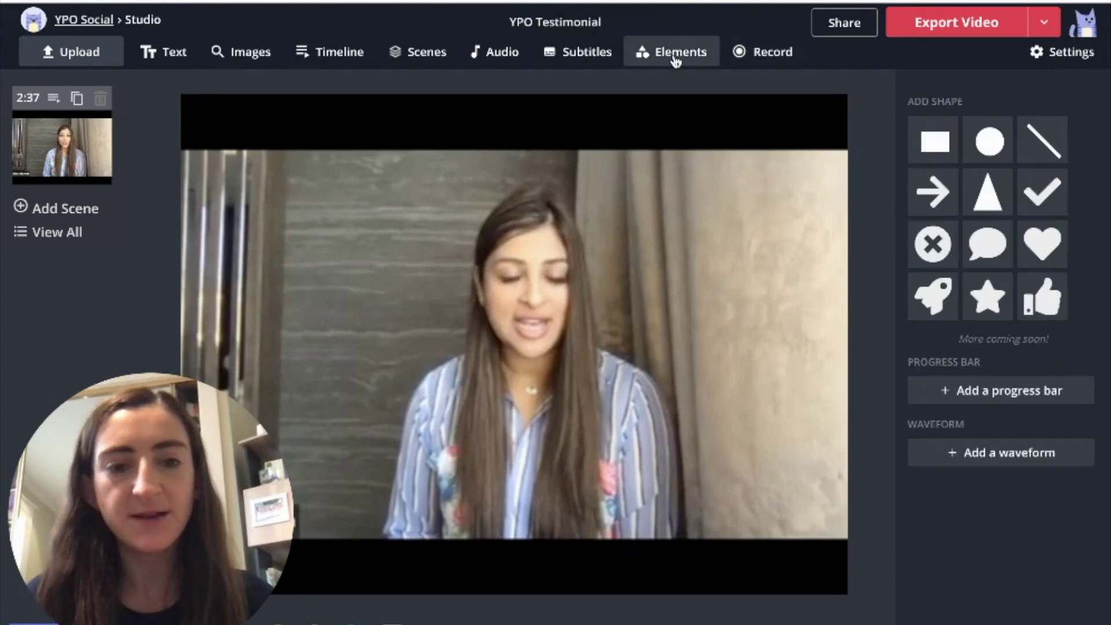
{"action": "left_click", "coordinate": [973, 393]}
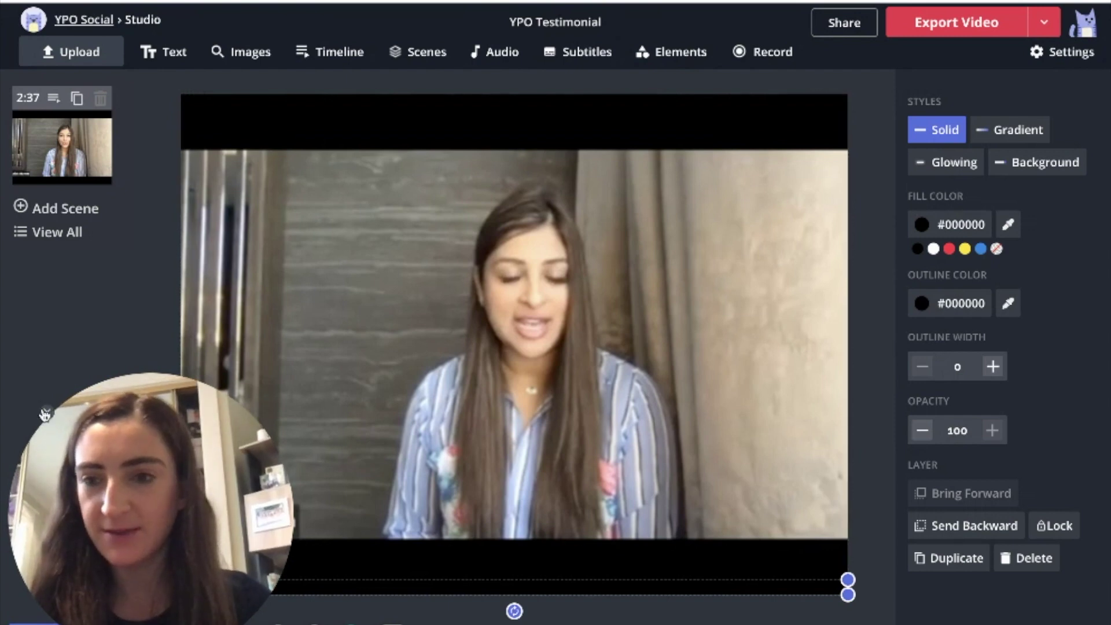
{"action": "left_click_drag", "start_coordinate": [373, 590], "coordinate": [372, 566]}
{"action": "left_click", "coordinate": [933, 249]}
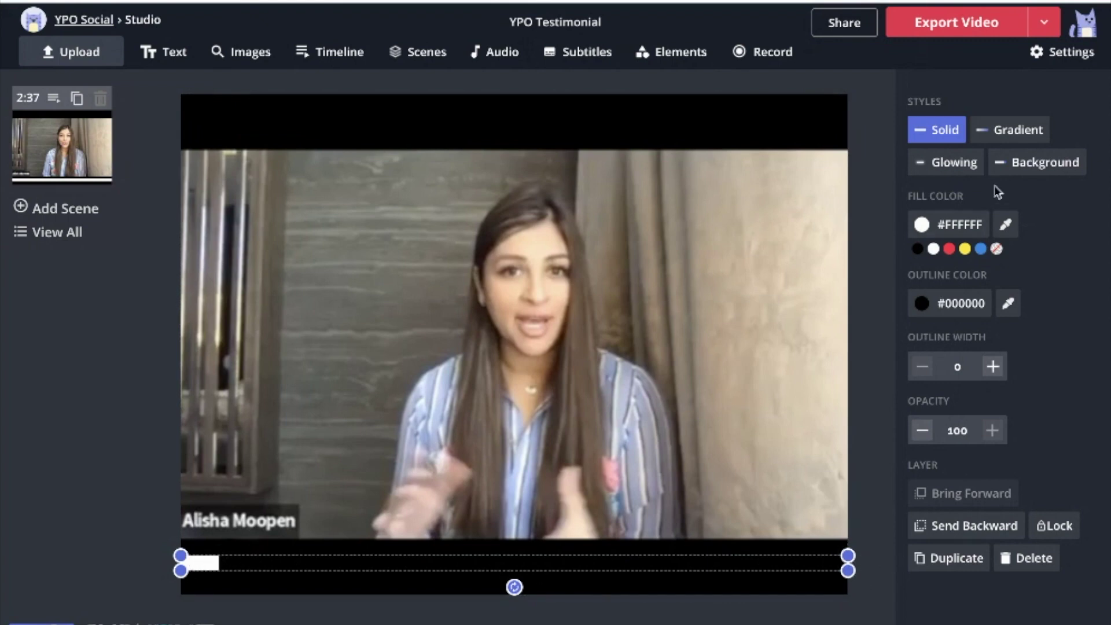
{"action": "left_click", "coordinate": [965, 248]}
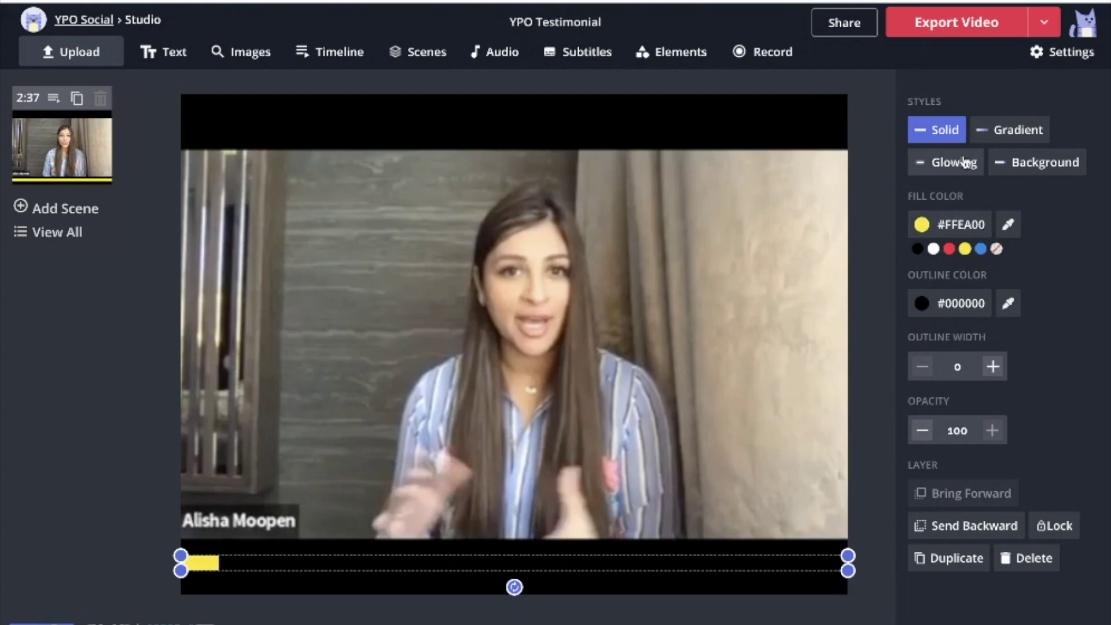
{"action": "left_click", "coordinate": [965, 164]}
{"action": "left_click_drag", "start_coordinate": [848, 571], "coordinate": [809, 576]}
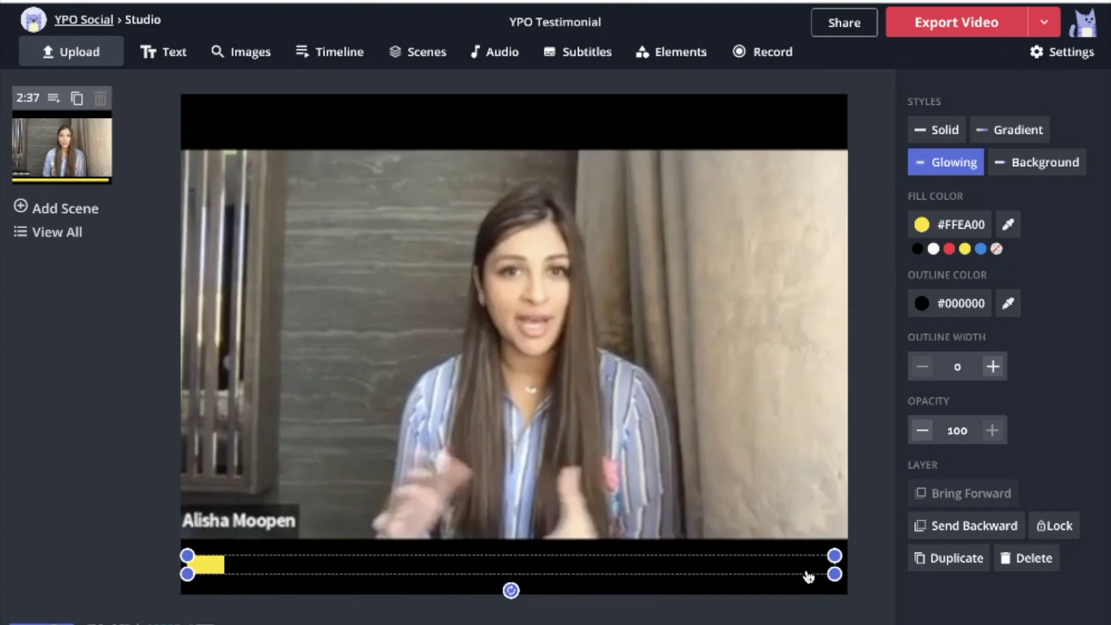
{"action": "left_click", "coordinate": [1023, 164]}
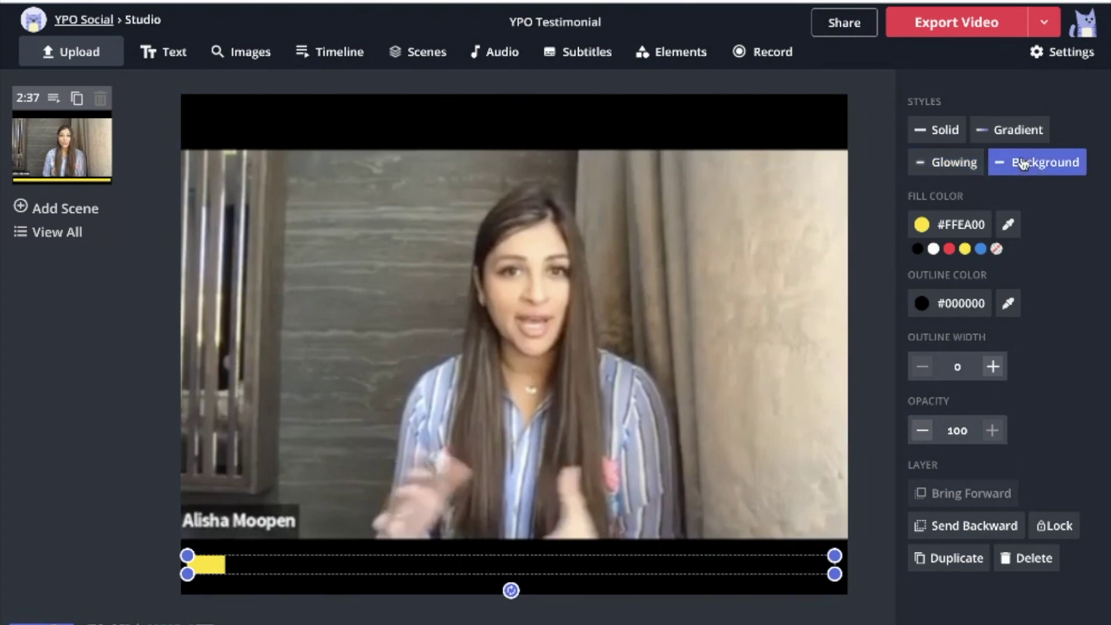
{"action": "left_click", "coordinate": [1037, 133]}
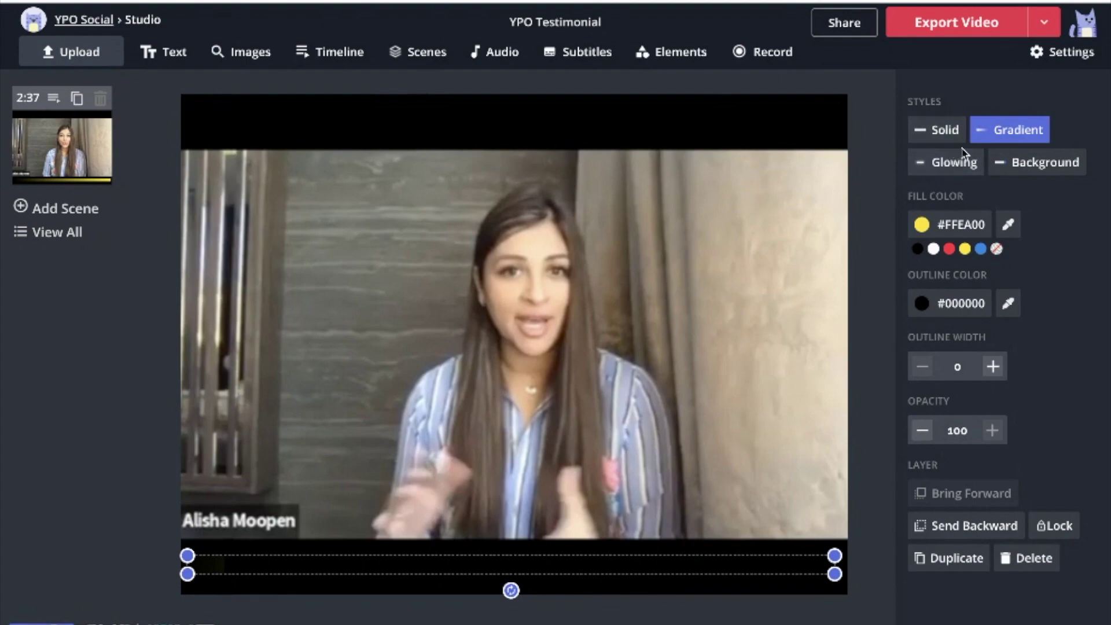
{"action": "left_click", "coordinate": [939, 133]}
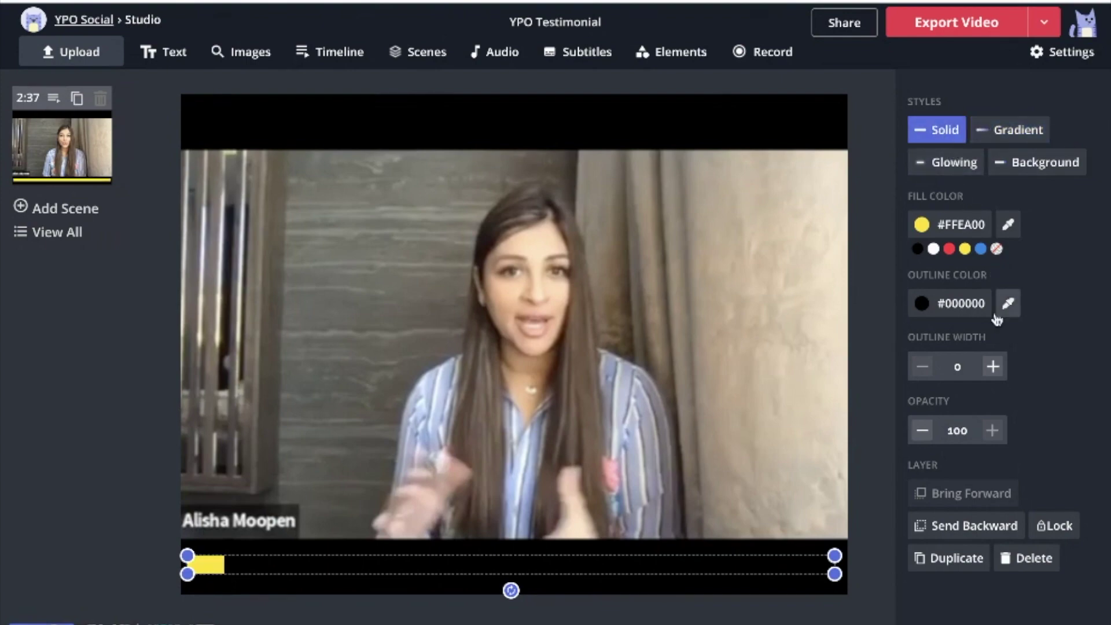
Step: Give the progress bar a lilac #CE93D8 outline of width 6 and no fill
{"action": "left_click", "coordinate": [965, 311]}
{"action": "left_click", "coordinate": [673, 313]}
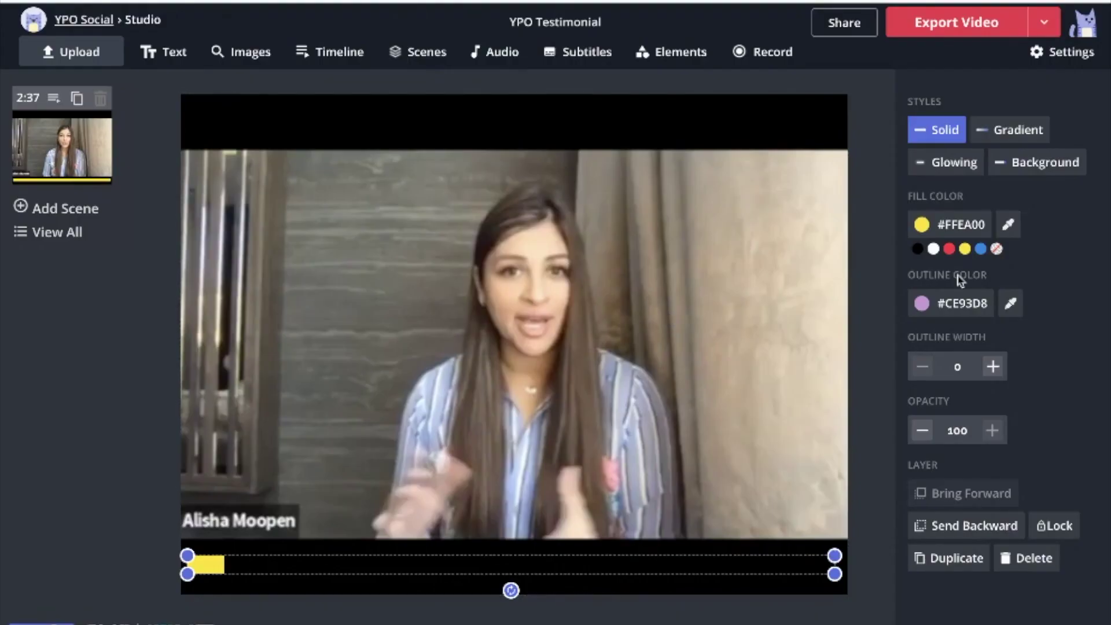
{"action": "left_click", "coordinate": [996, 249]}
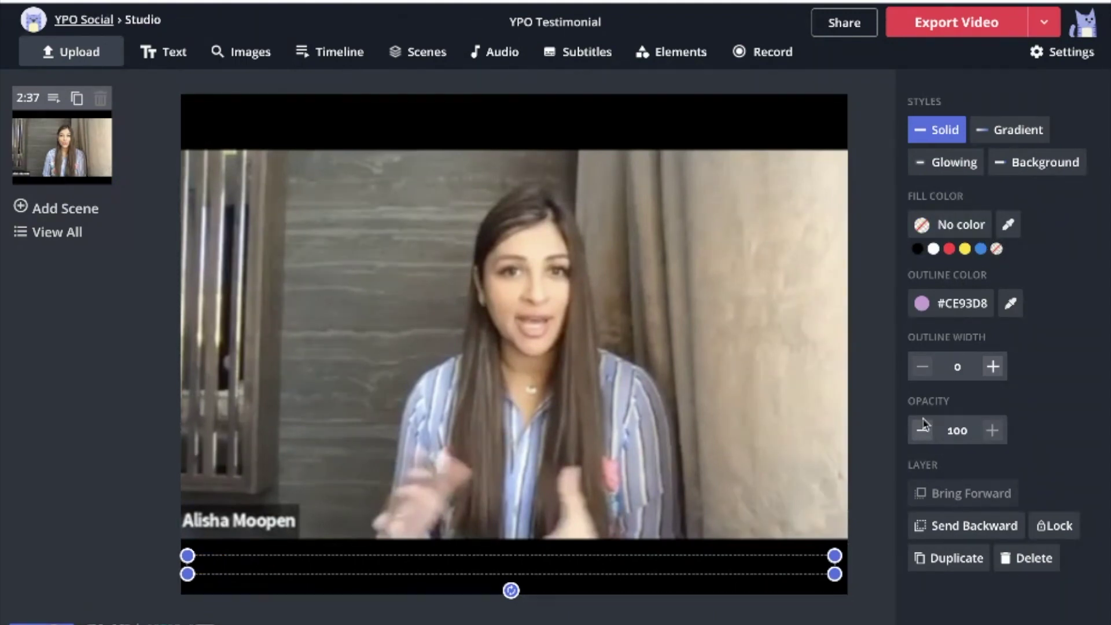
{"action": "left_click", "coordinate": [993, 366]}
{"action": "left_click", "coordinate": [993, 366]}
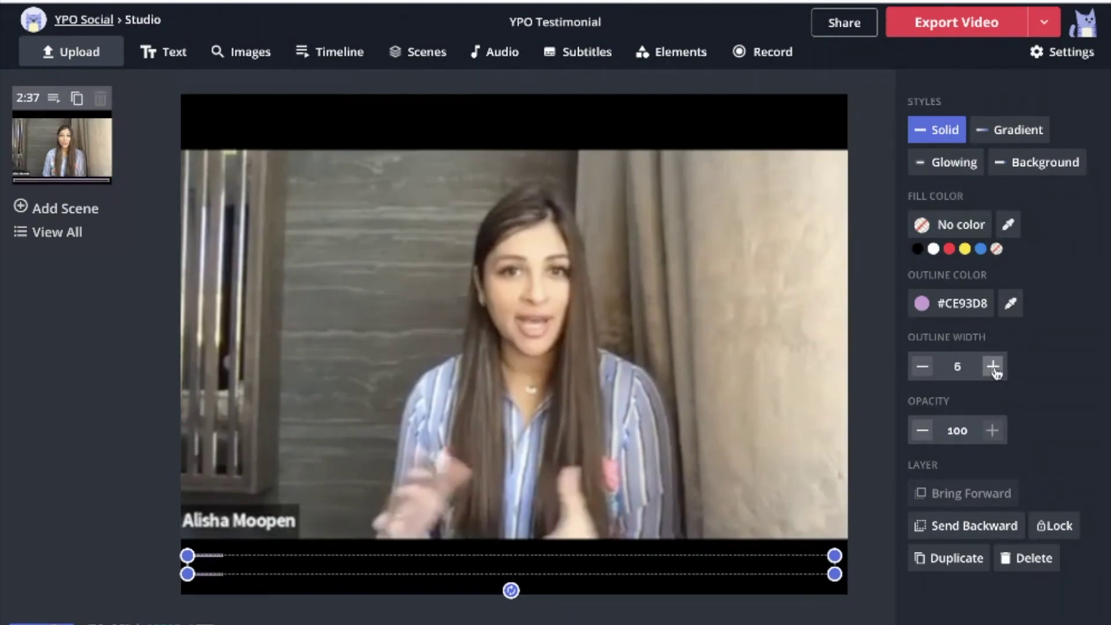
{"action": "left_click", "coordinate": [993, 367]}
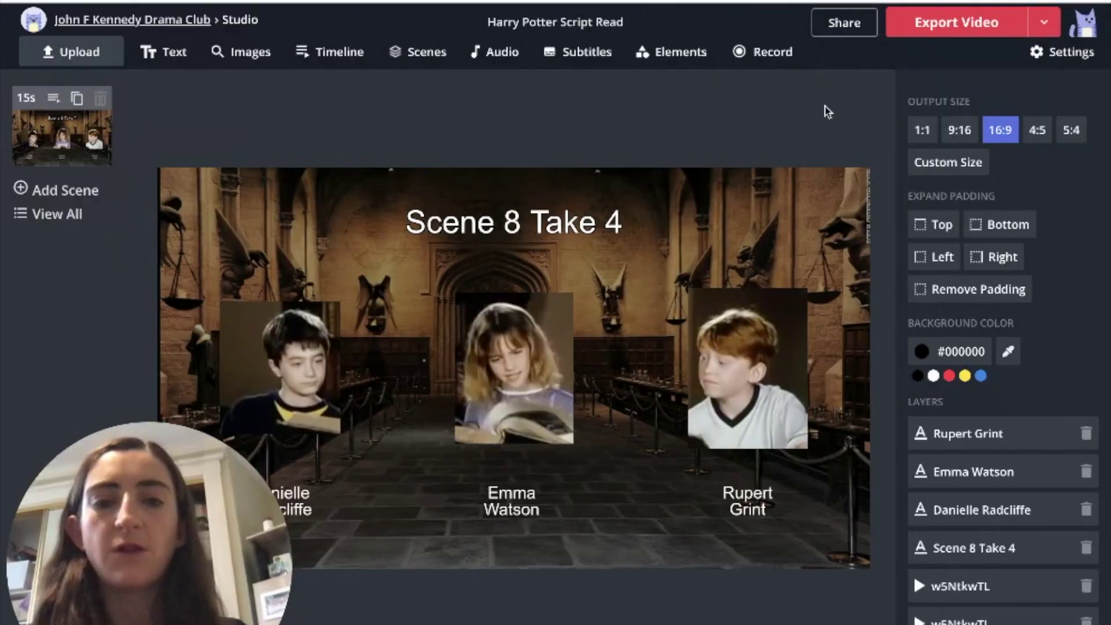
Step: Lock the hall background image of the Script Read scene
{"action": "left_click", "coordinate": [853, 195]}
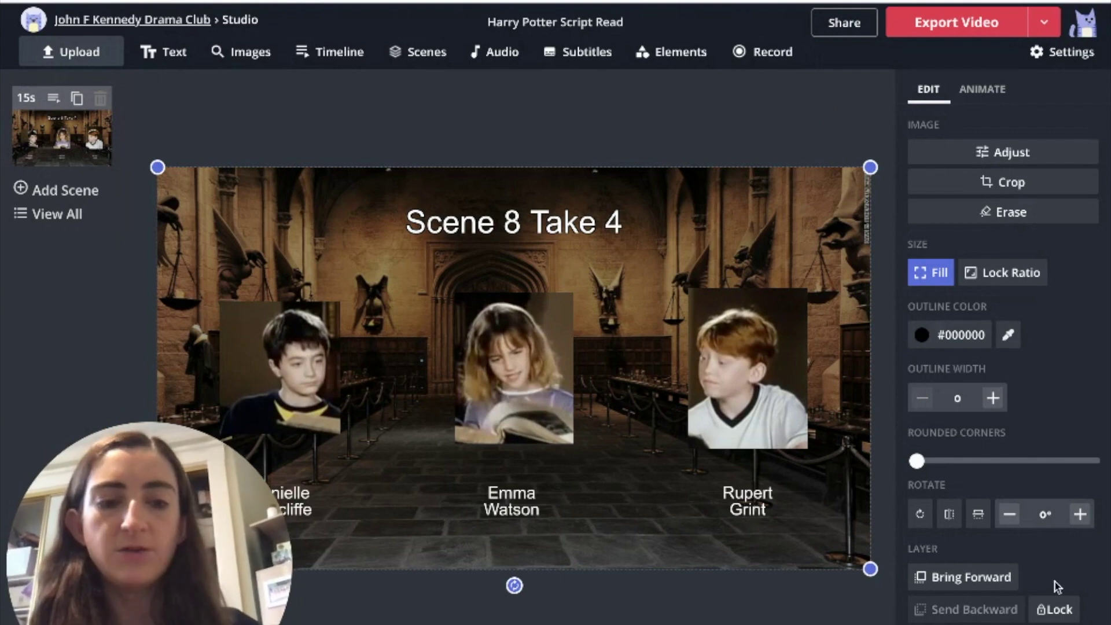
{"action": "left_click", "coordinate": [1066, 618]}
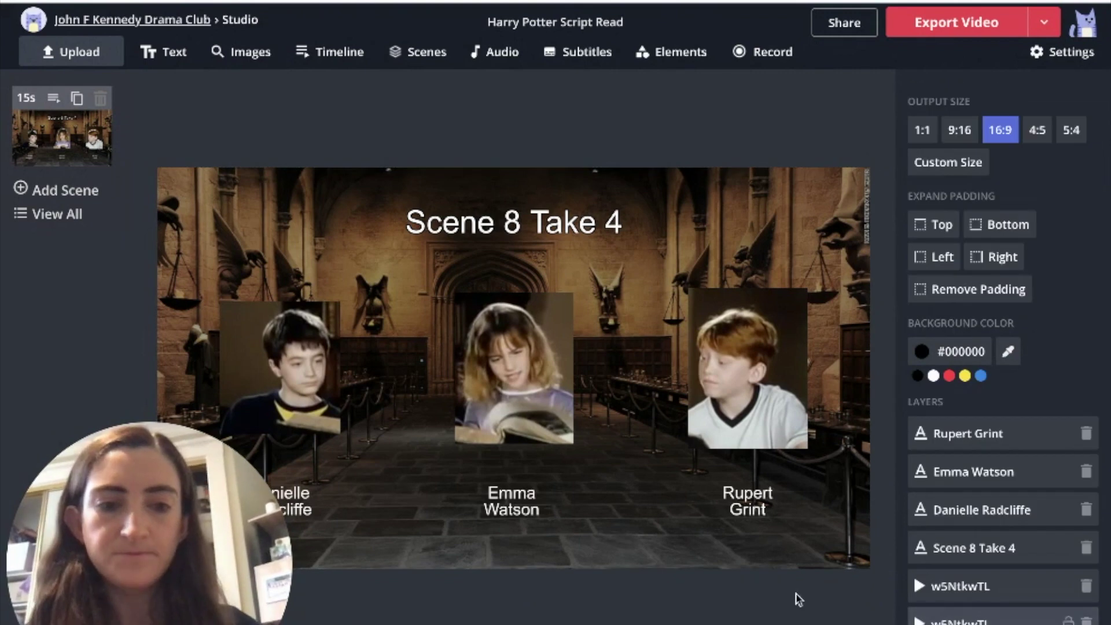
{"action": "scroll", "coordinate": [995, 599], "scroll_direction": "down", "scroll_amount": 2}
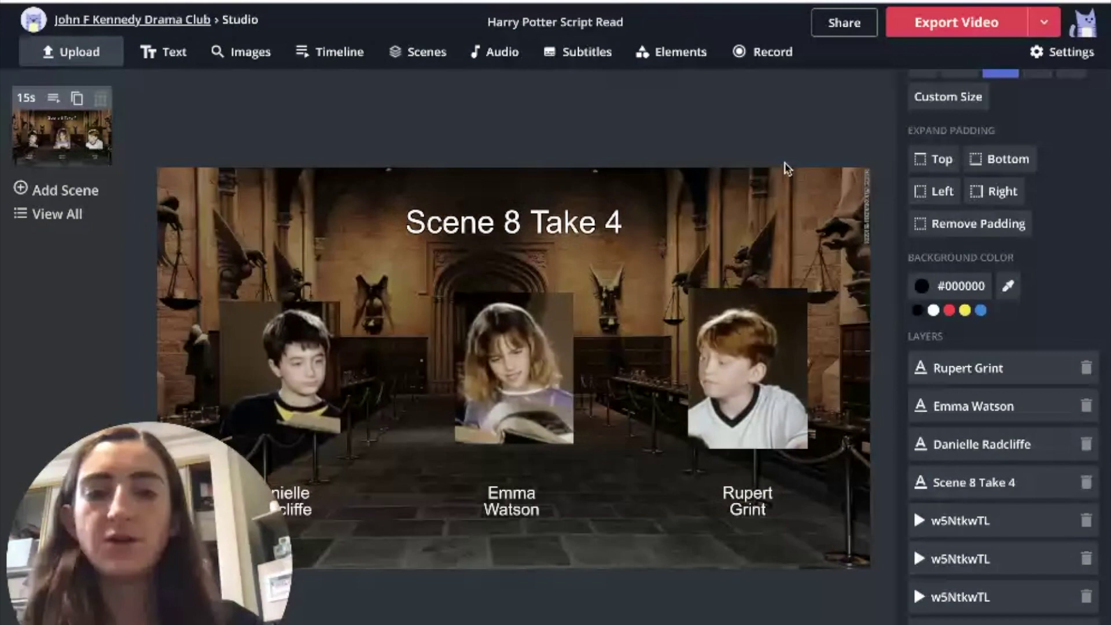
Step: Nudge the Scene 8 Take 4 title slightly upward
{"action": "left_click", "coordinate": [602, 226]}
{"action": "mouse_move", "coordinate": [599, 224]}
{"action": "left_mouse_down"}
{"action": "mouse_move", "coordinate": [617, 231]}
{"action": "mouse_move", "coordinate": [586, 216]}
{"action": "mouse_move", "coordinate": [594, 220]}
{"action": "left_mouse_up"}
{"action": "left_click", "coordinate": [703, 611]}
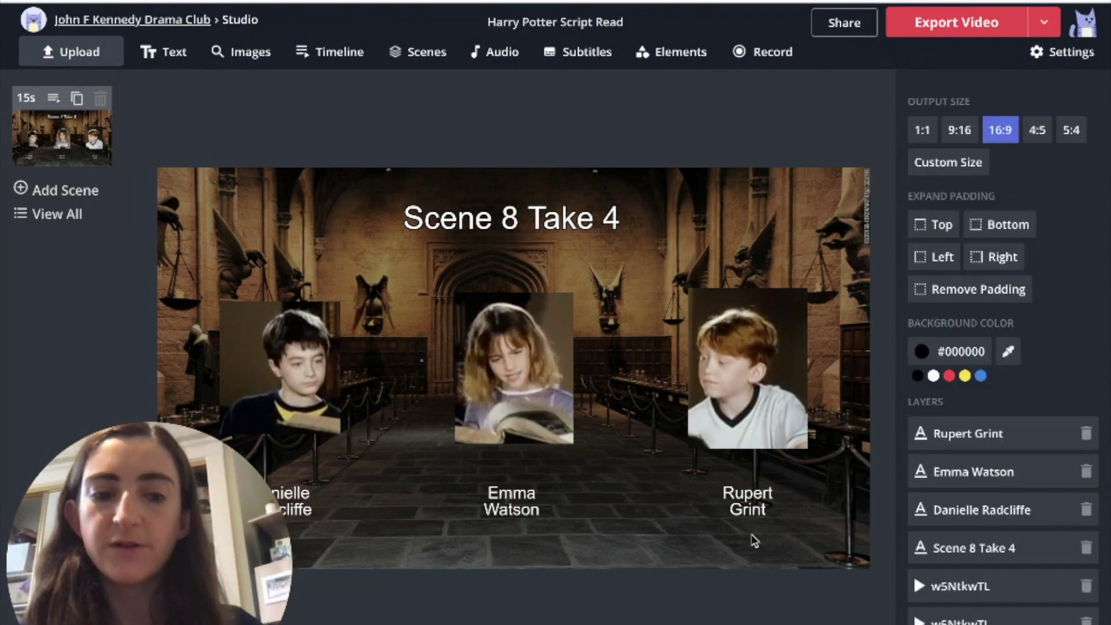
{"action": "scroll", "coordinate": [989, 544], "scroll_direction": "down", "scroll_amount": 1}
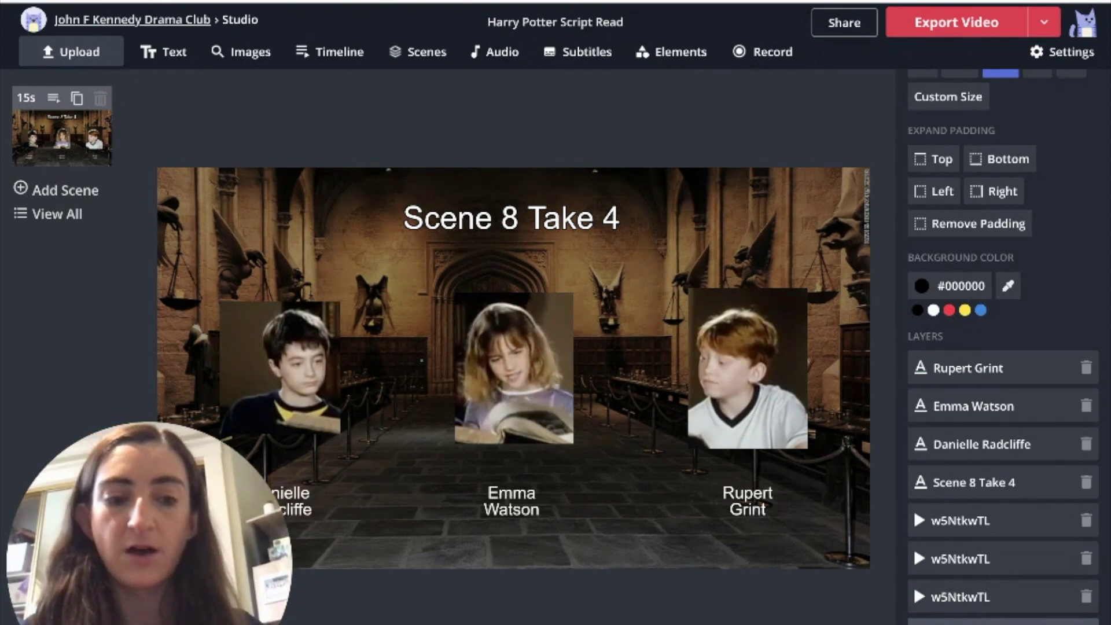
{"action": "left_click", "coordinate": [827, 181]}
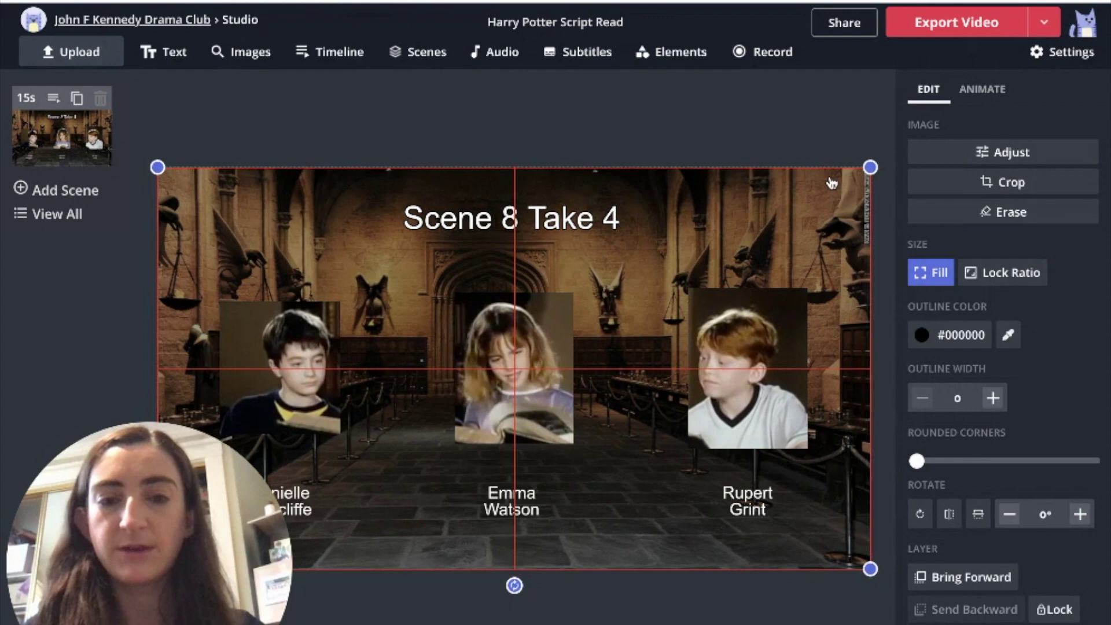
{"action": "key", "text": "Escape"}
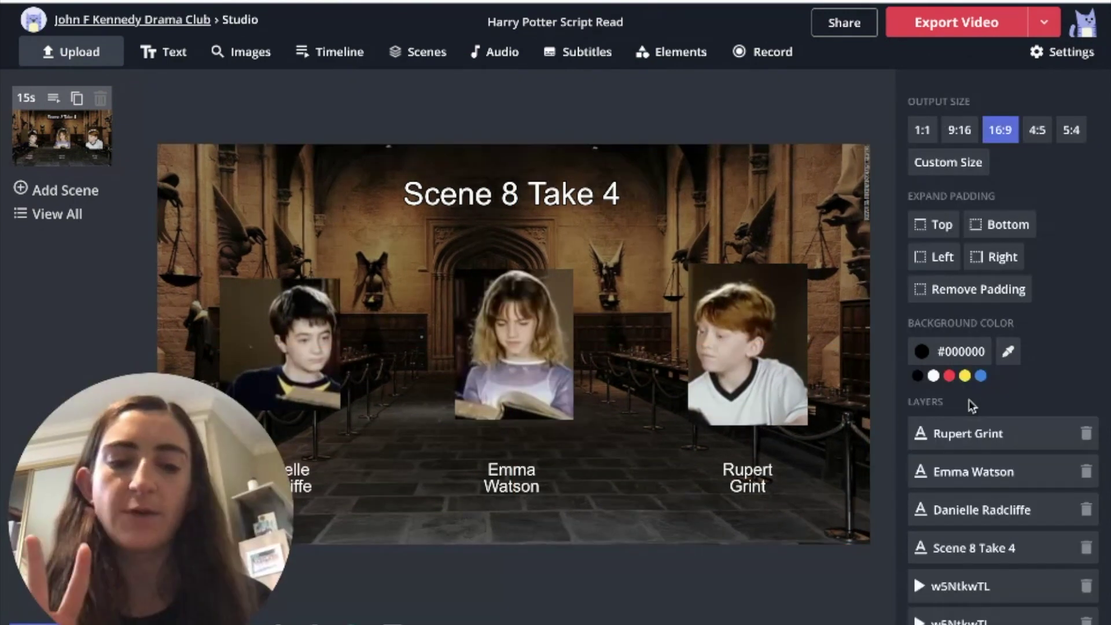
{"action": "scroll", "coordinate": [969, 400], "scroll_direction": "down", "scroll_amount": 2}
{"action": "mouse_move", "coordinate": [1070, 589]}
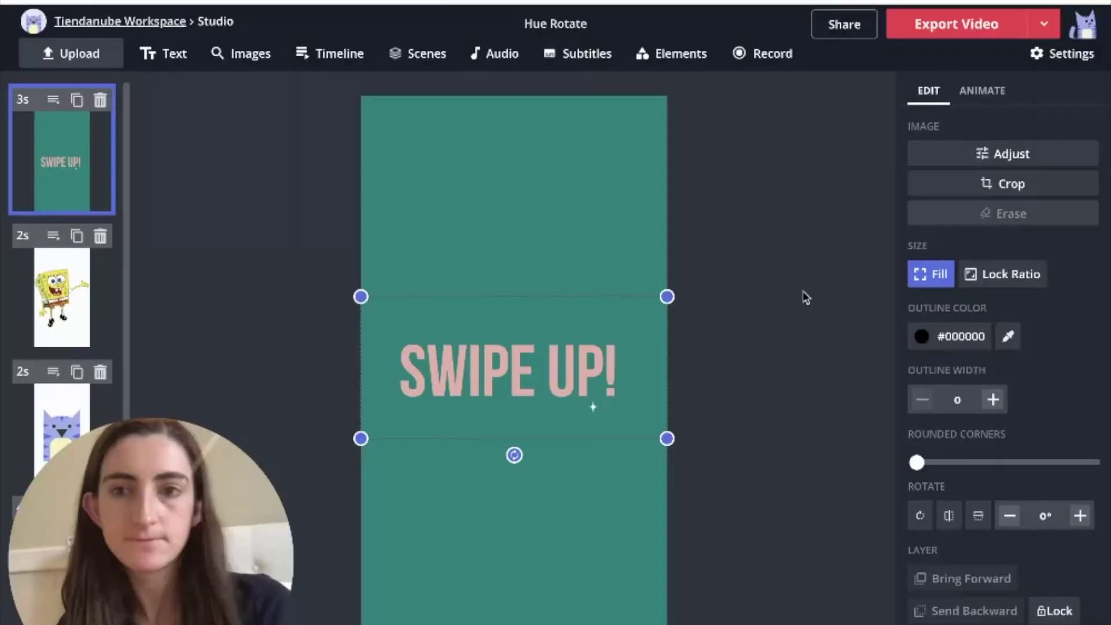
Step: Apply a Hue Rotate animation at Slow speed to the SWIPE UP! image
{"action": "left_click", "coordinate": [780, 257]}
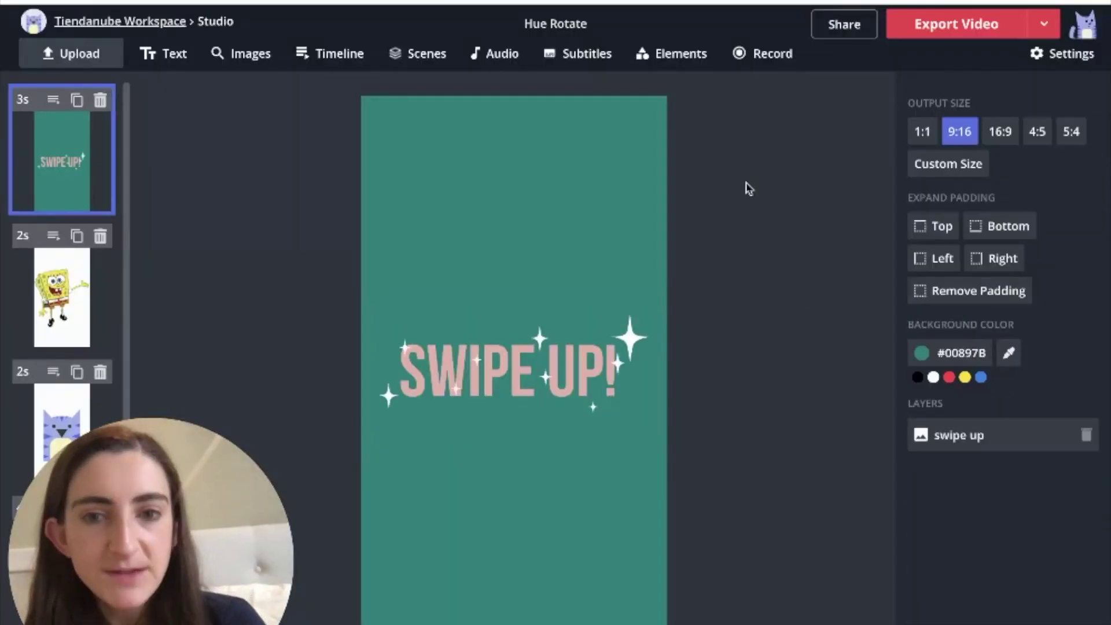
{"action": "left_click", "coordinate": [589, 410]}
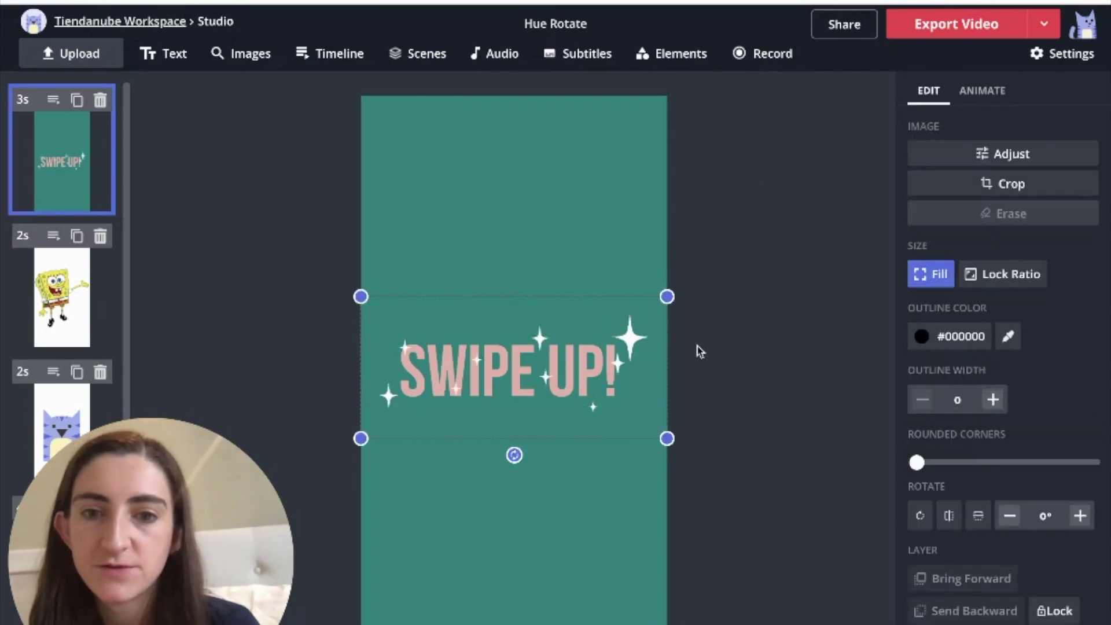
{"action": "left_click", "coordinate": [984, 92]}
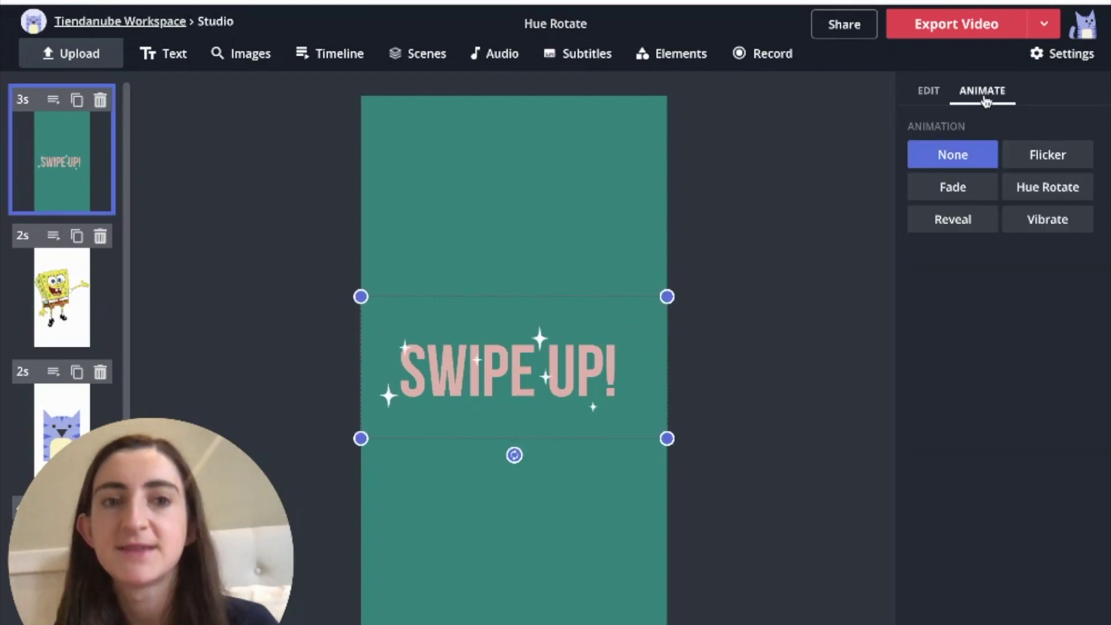
{"action": "left_click", "coordinate": [1049, 188]}
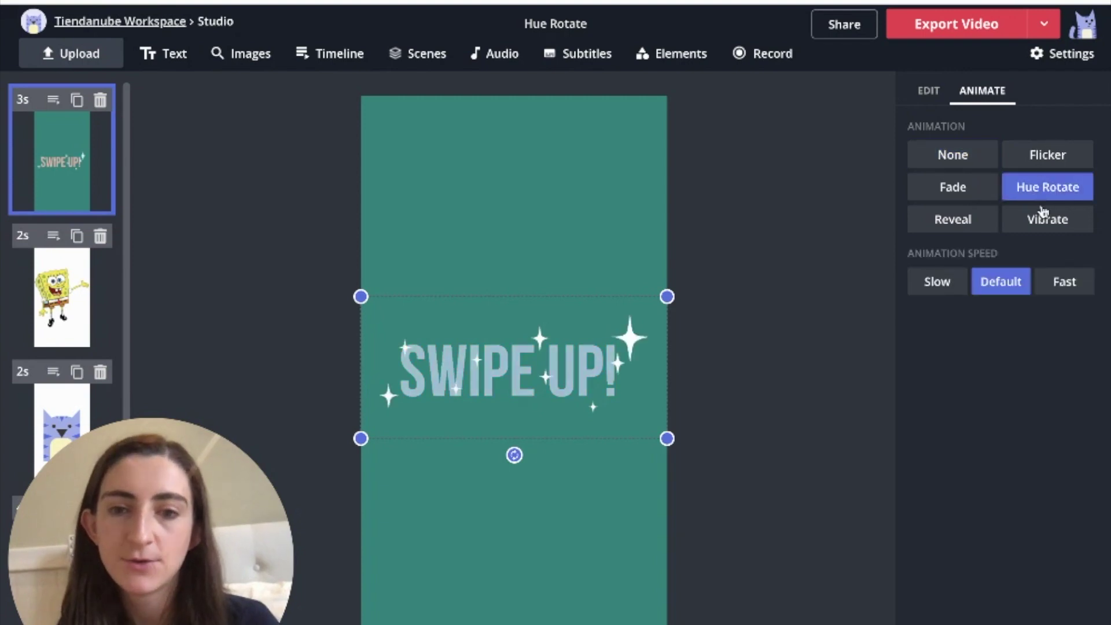
{"action": "left_click", "coordinate": [930, 282]}
{"action": "left_click", "coordinate": [1065, 283]}
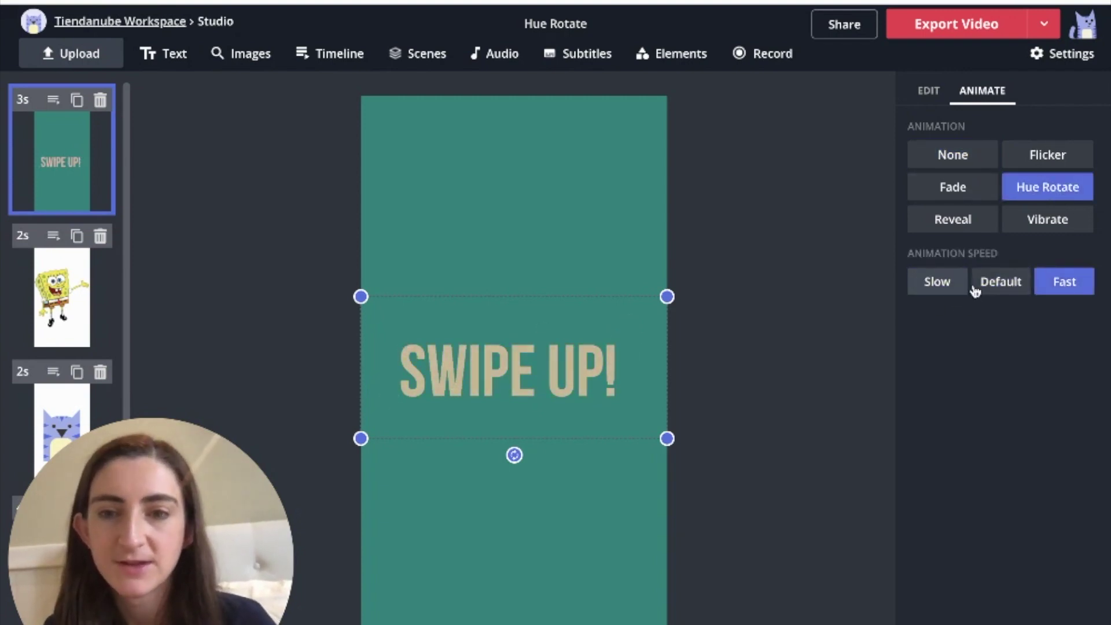
{"action": "left_click", "coordinate": [939, 288]}
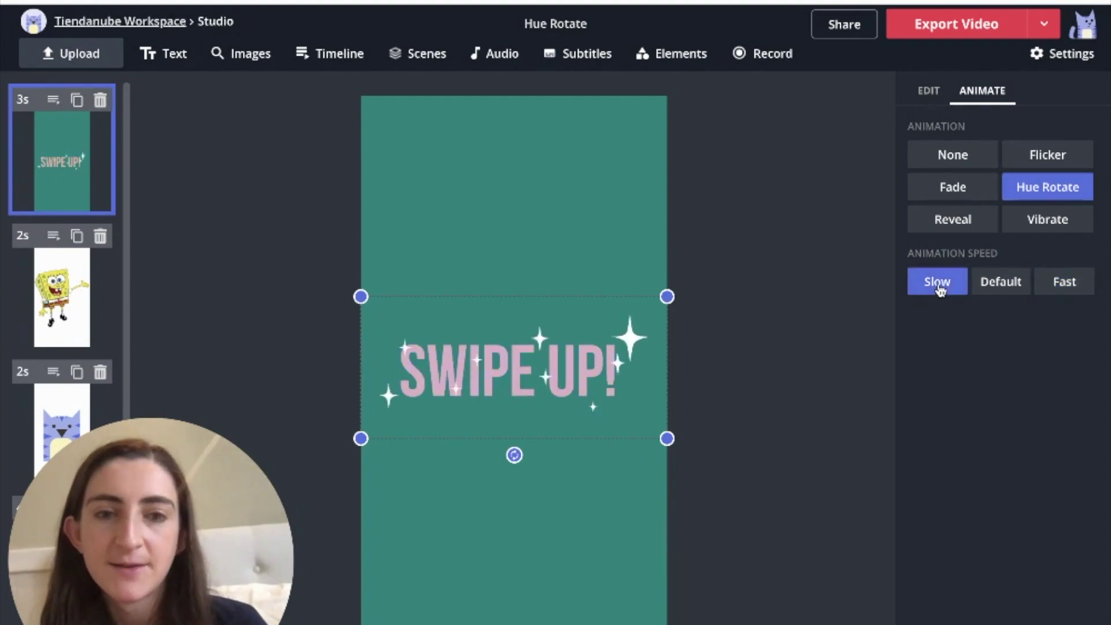
{"action": "left_click", "coordinate": [805, 290]}
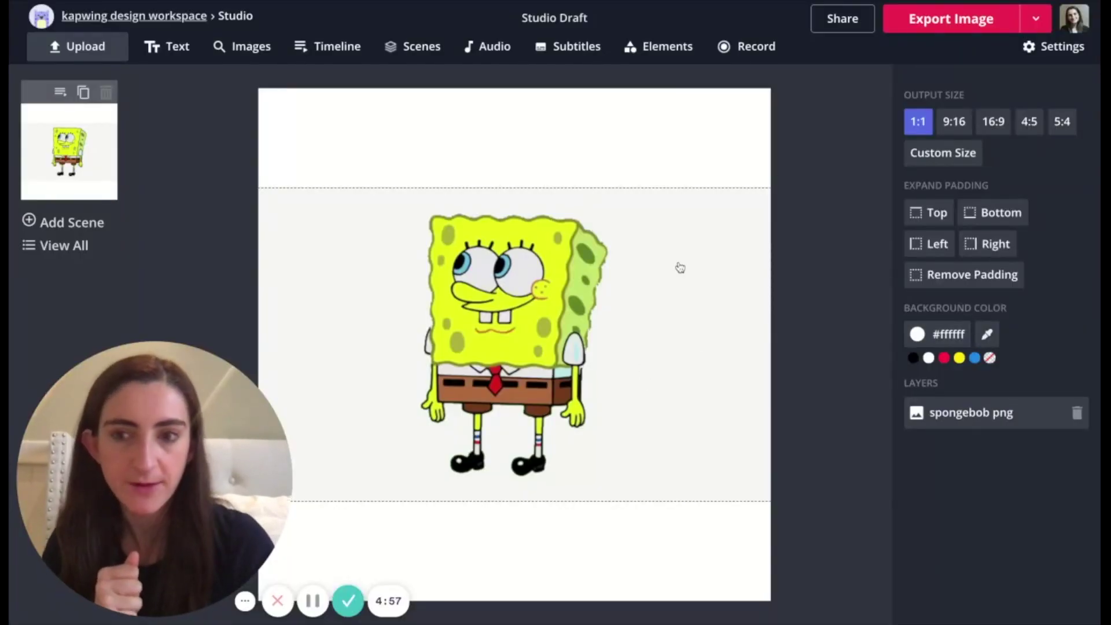
Step: Erase SpongeBob's white background with the hand eraser and Magic Wand, then return to the studio
{"action": "left_click", "coordinate": [712, 278]}
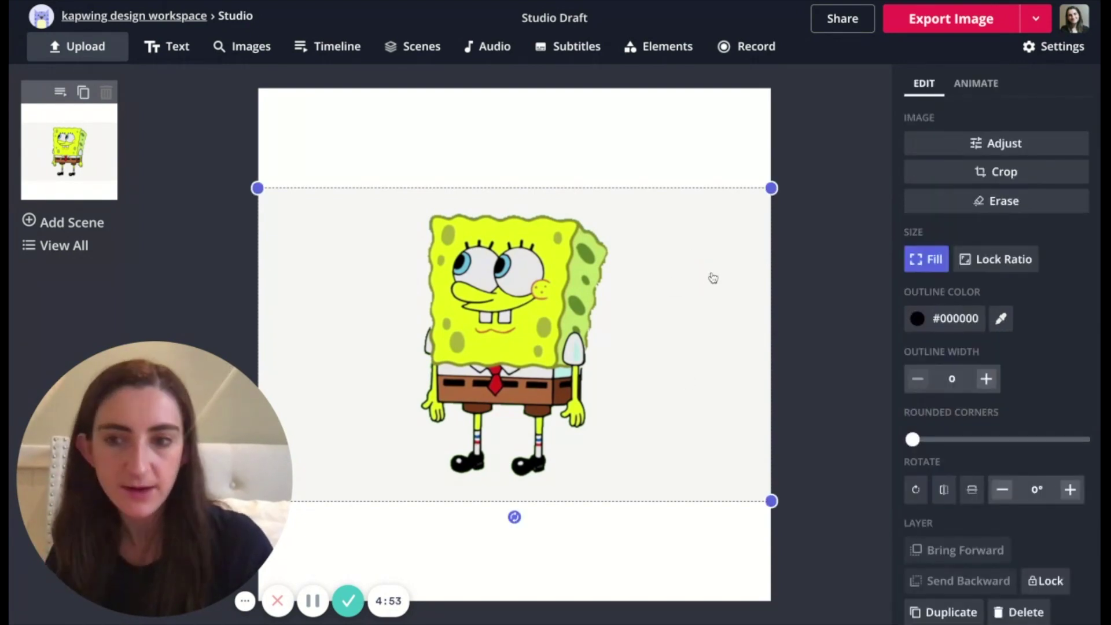
{"action": "left_click", "coordinate": [1005, 202]}
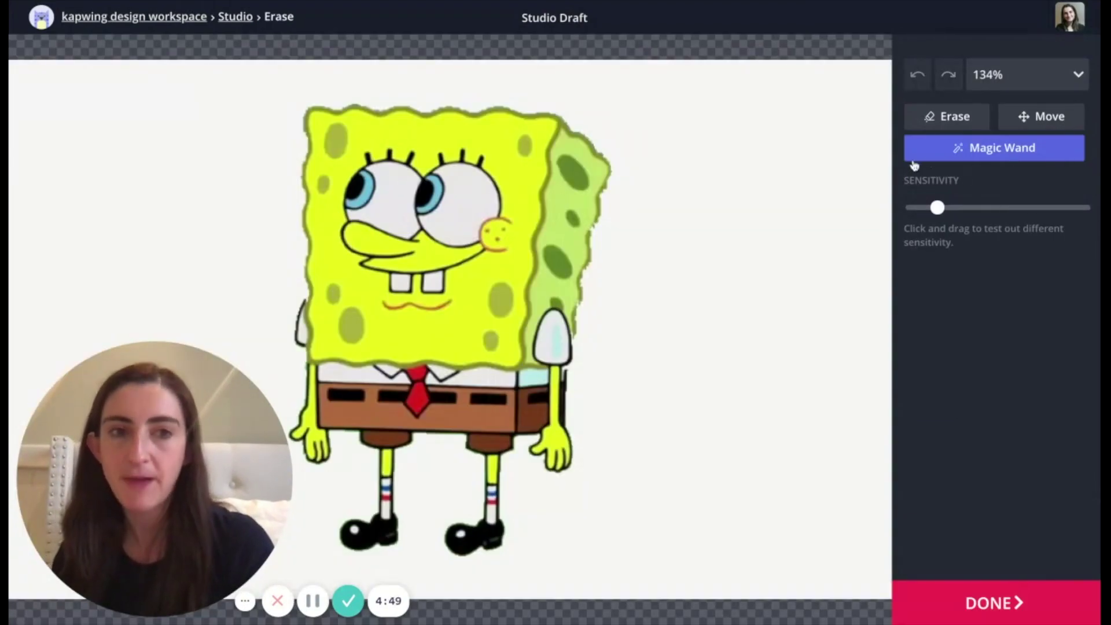
{"action": "left_click", "coordinate": [944, 118]}
{"action": "mouse_move", "coordinate": [757, 114]}
{"action": "left_mouse_down"}
{"action": "mouse_move", "coordinate": [759, 140]}
{"action": "mouse_move", "coordinate": [833, 393]}
{"action": "mouse_move", "coordinate": [828, 143]}
{"action": "left_mouse_up"}
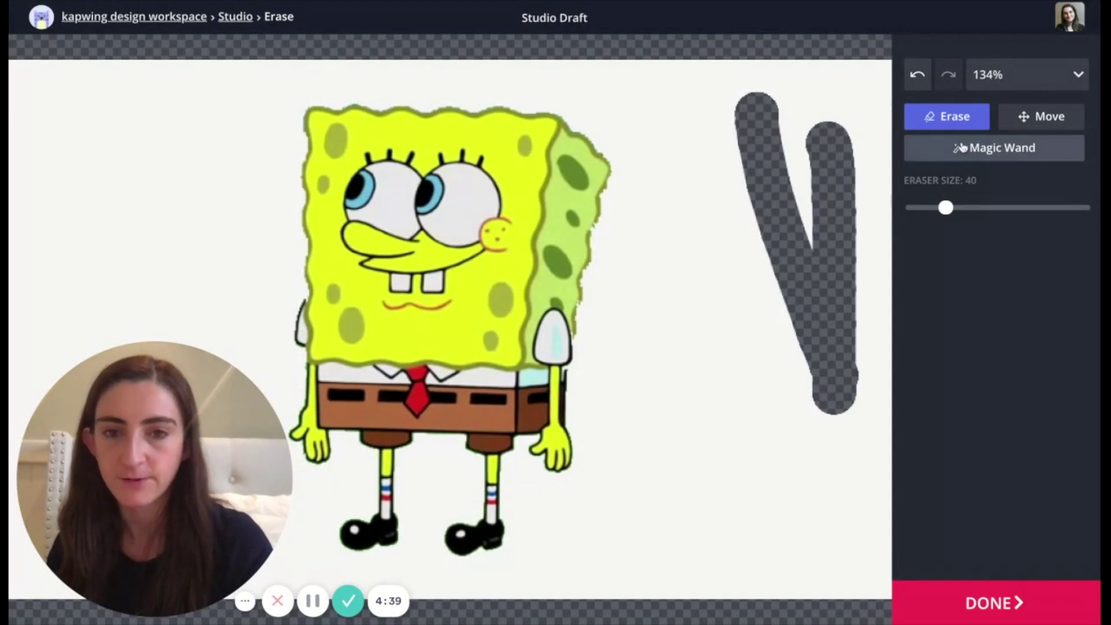
{"action": "left_click", "coordinate": [972, 152]}
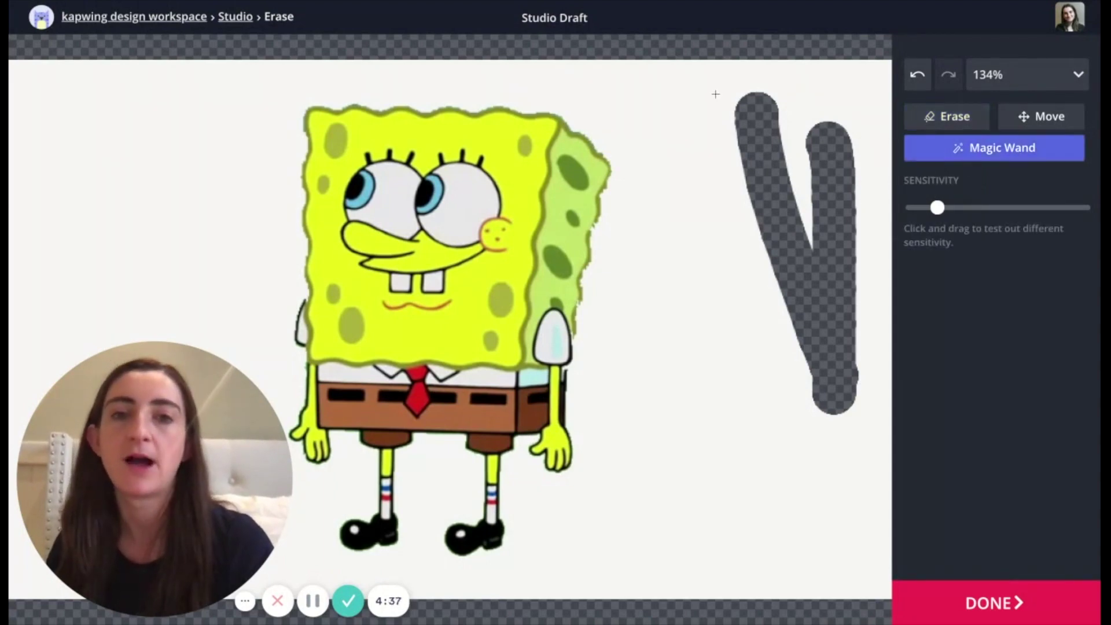
{"action": "left_click", "coordinate": [656, 117]}
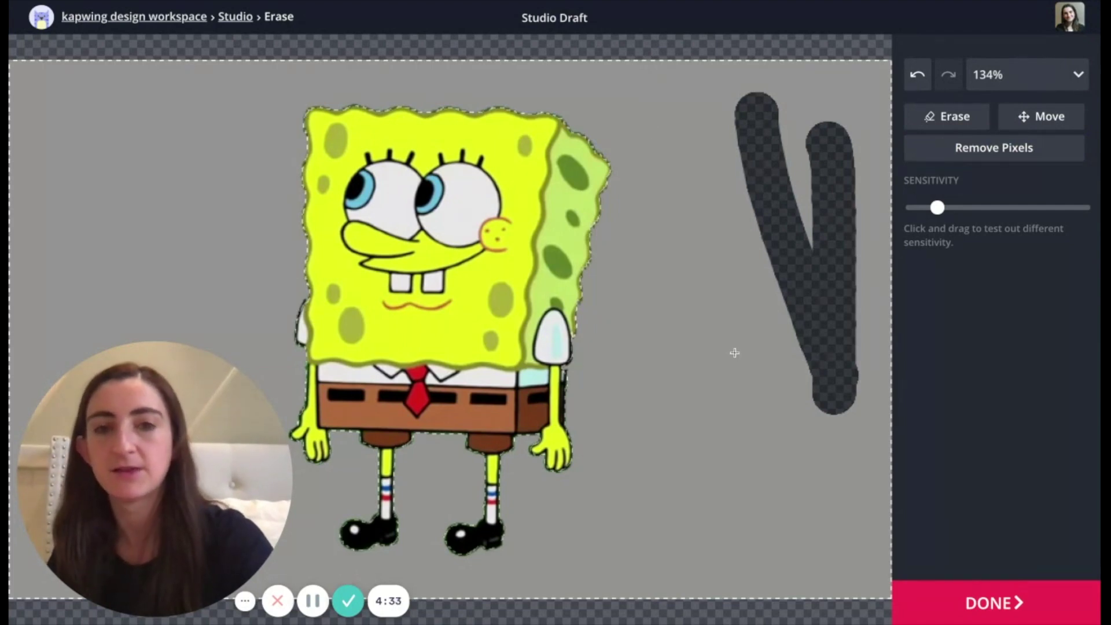
{"action": "key", "text": "Delete"}
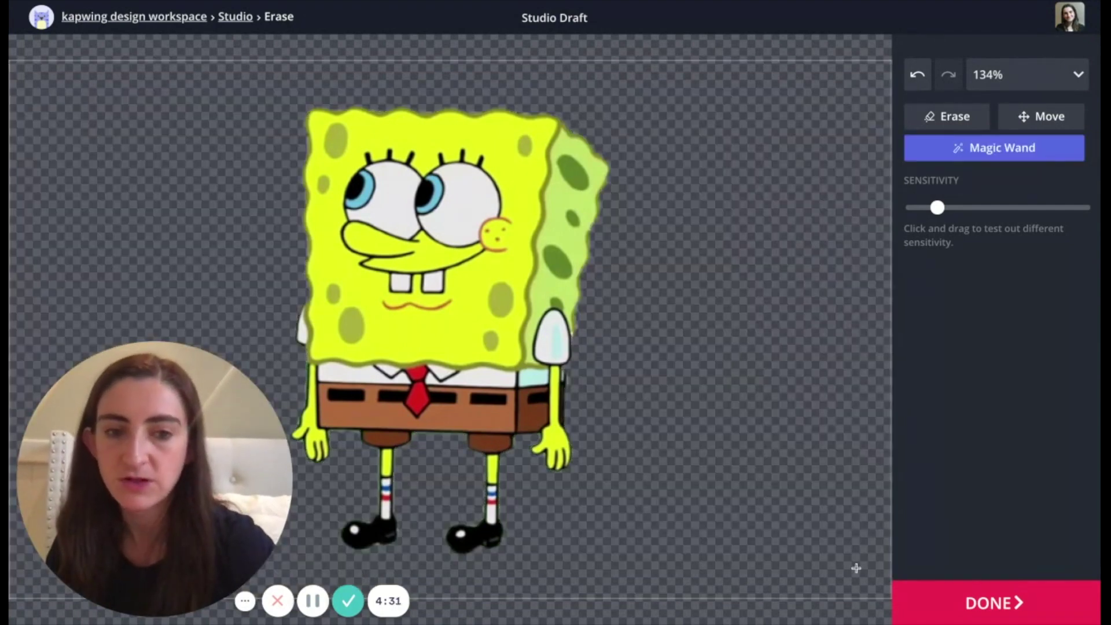
{"action": "left_click", "coordinate": [987, 602]}
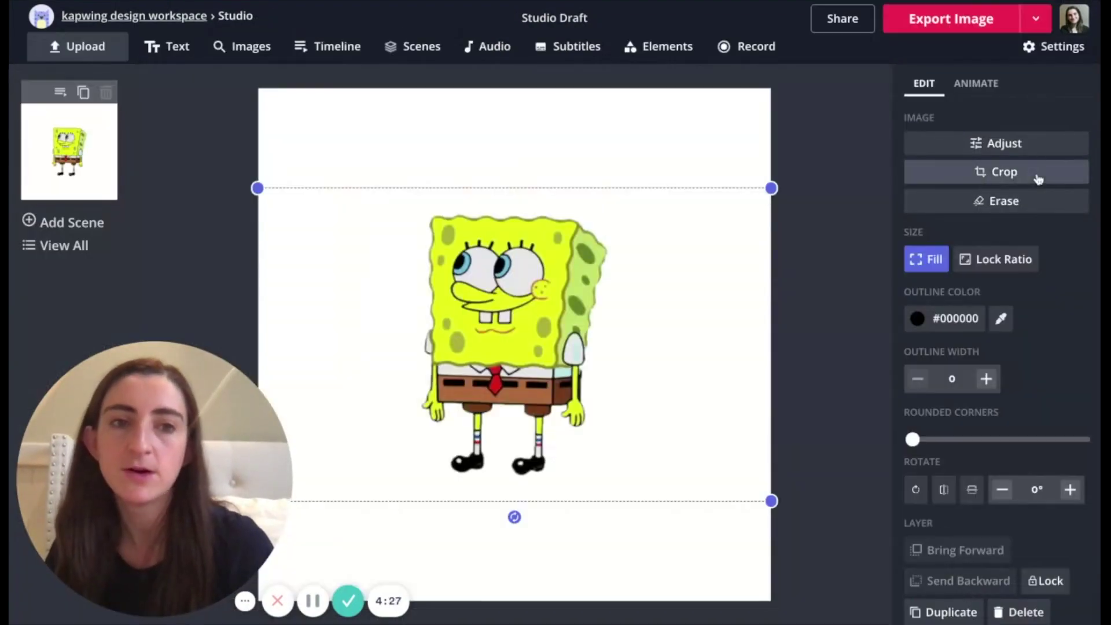
Step: Crop the SpongeBob image by pulling in its right, left and top edges around the character
{"action": "left_click", "coordinate": [1039, 180]}
{"action": "left_click_drag", "start_coordinate": [538, 354], "coordinate": [392, 339]}
{"action": "left_click_drag", "start_coordinate": [64, 64], "coordinate": [197, 77]}
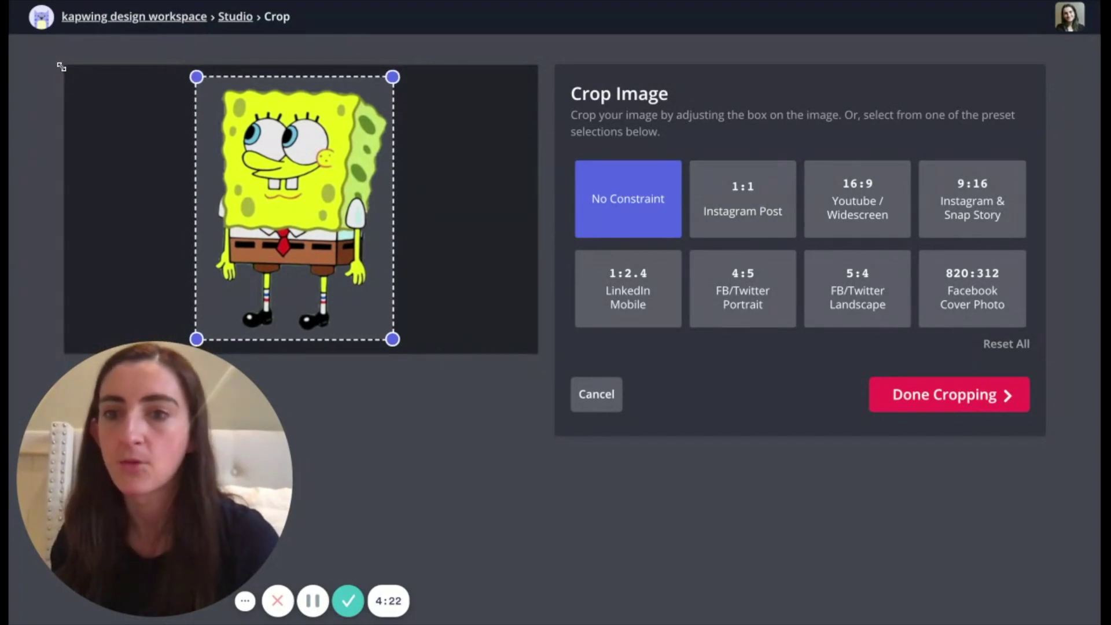
{"action": "left_click", "coordinate": [954, 399]}
{"action": "left_click", "coordinate": [908, 188]}
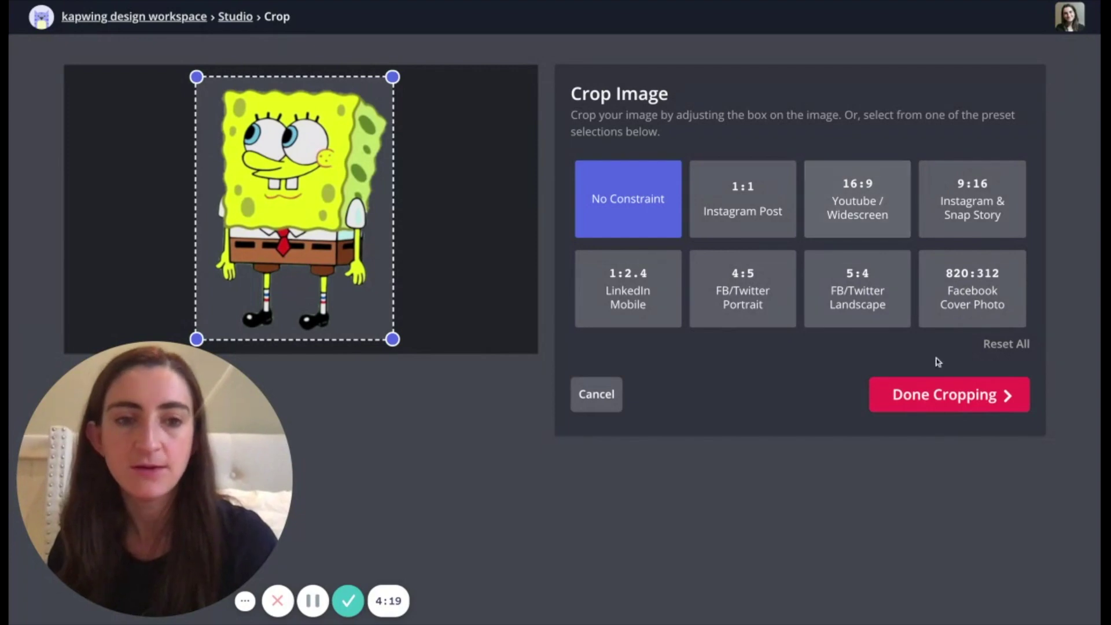
{"action": "left_click", "coordinate": [937, 395]}
{"action": "left_click", "coordinate": [834, 304]}
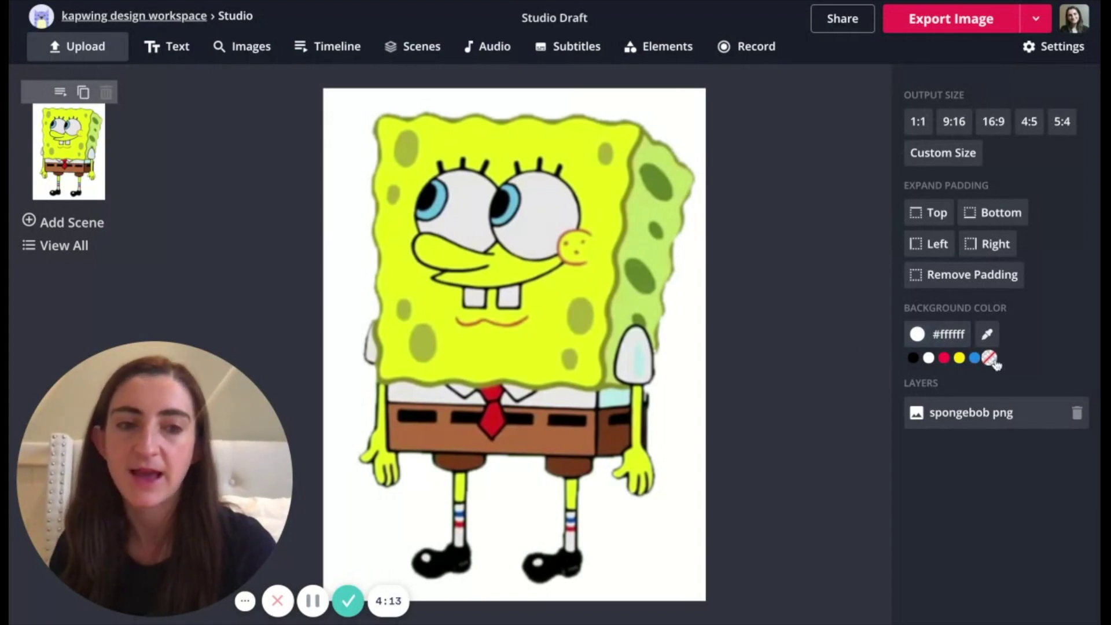
Step: Give the canvas a transparent background, rename the project 'Spongebob PNG', and export the image
{"action": "left_click", "coordinate": [989, 359]}
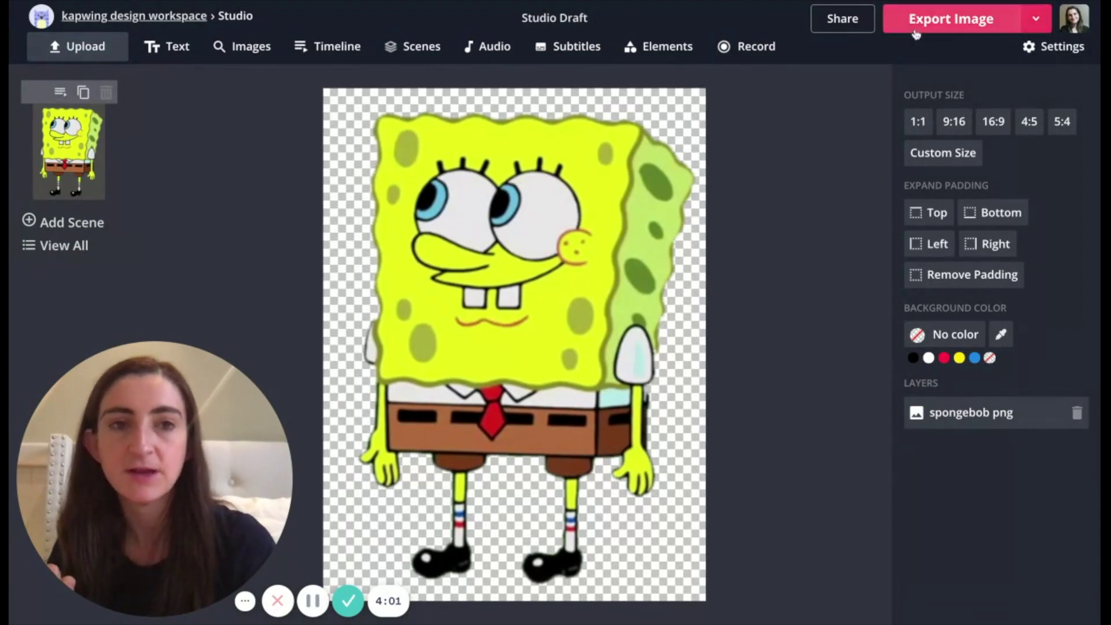
{"action": "left_click", "coordinate": [606, 10]}
{"action": "type", "text": "S"}
{"action": "key", "text": "ctrl+a"}
{"action": "type", "text": "Spongebob PNG"}
{"action": "key", "text": "Return"}
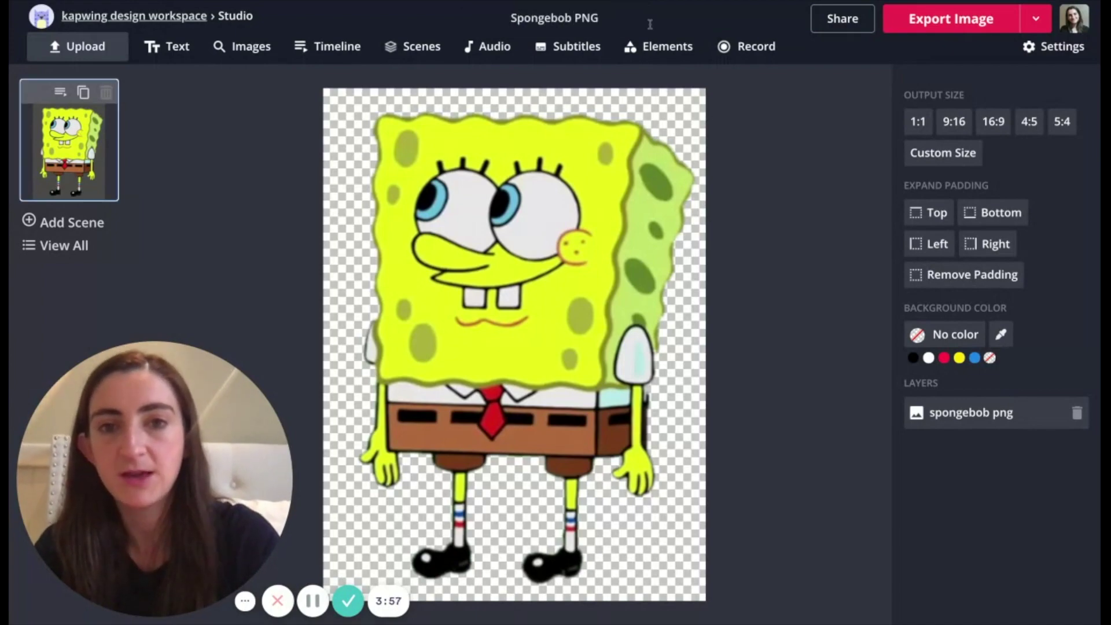
{"action": "left_click", "coordinate": [989, 21]}
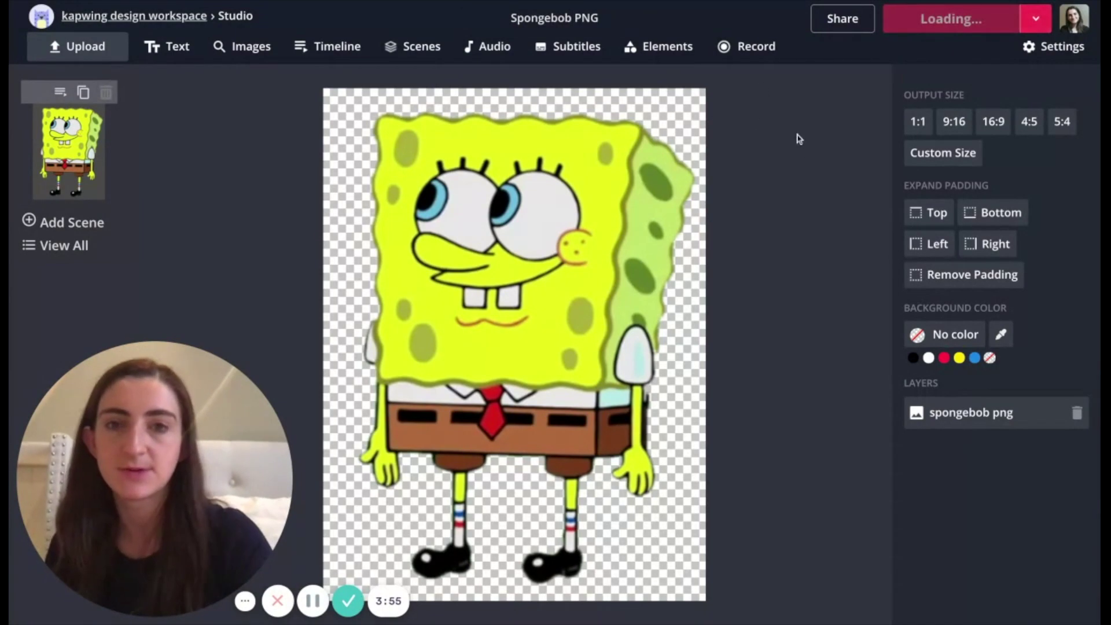
Step: Scroll down and back up the export page to view the Grace Kapwing Mission share page
{"action": "scroll", "coordinate": [547, 141], "scroll_direction": "down", "scroll_amount": 3}
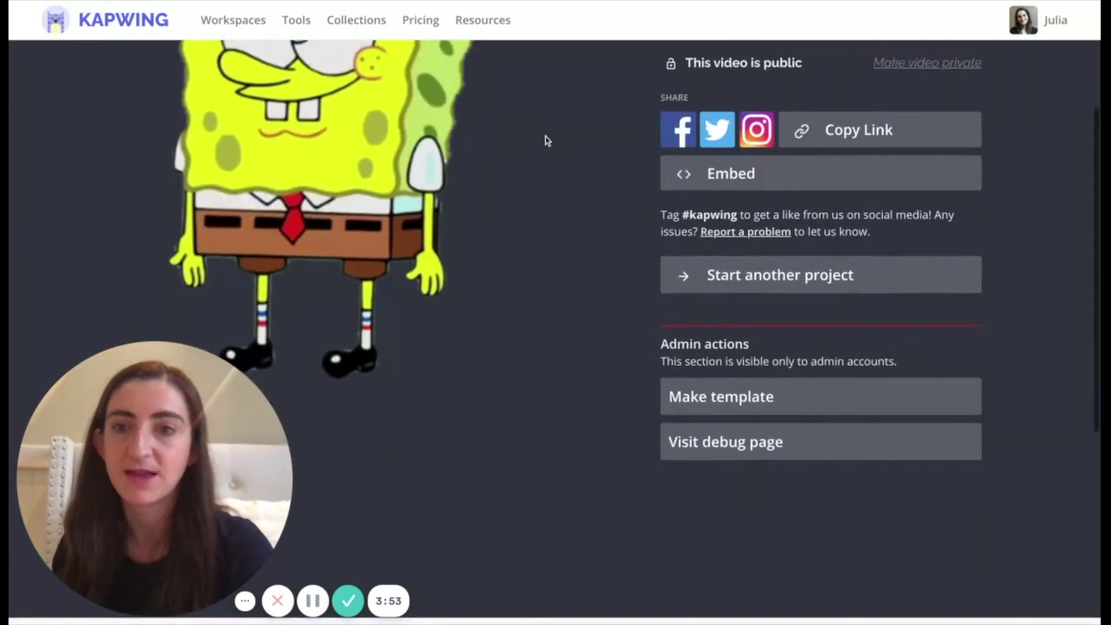
{"action": "scroll", "coordinate": [429, 173], "scroll_direction": "up", "scroll_amount": 3}
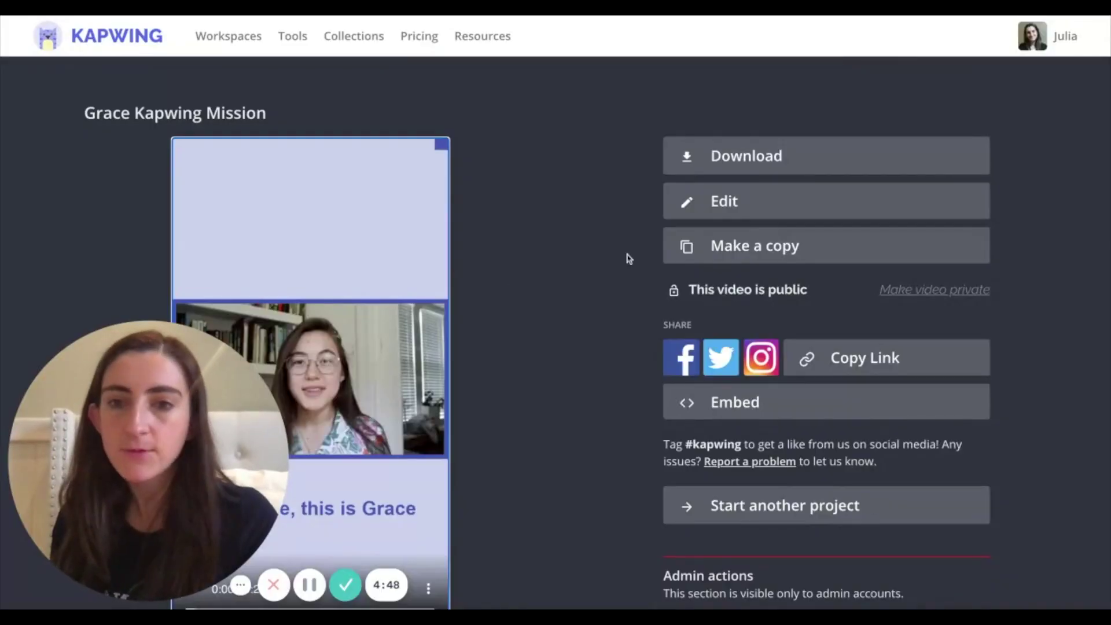
Step: Edit the Grace Kapwing Mission video from its share page and show the Subtitles editor
{"action": "scroll", "coordinate": [453, 243], "scroll_direction": "down", "scroll_amount": 4}
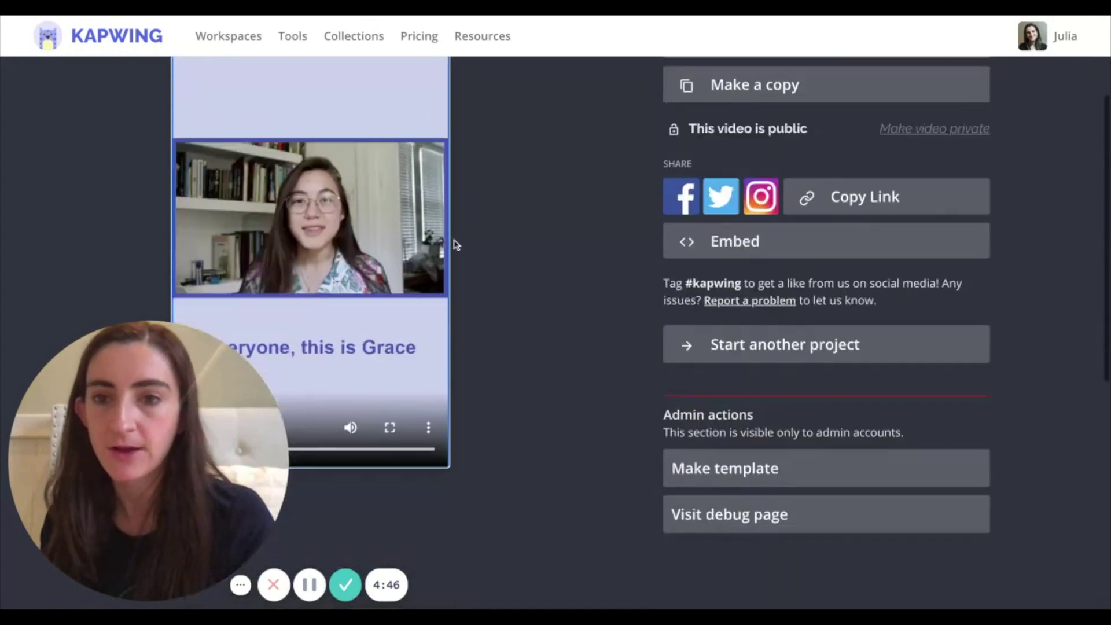
{"action": "scroll", "coordinate": [475, 292], "scroll_direction": "up", "scroll_amount": 4}
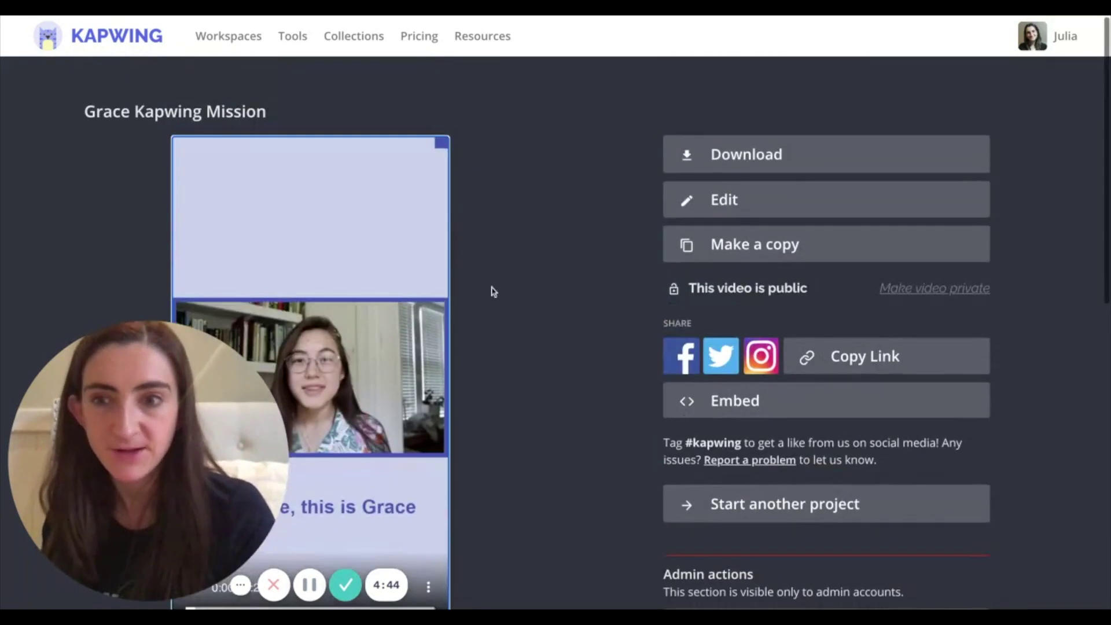
{"action": "left_click", "coordinate": [870, 199]}
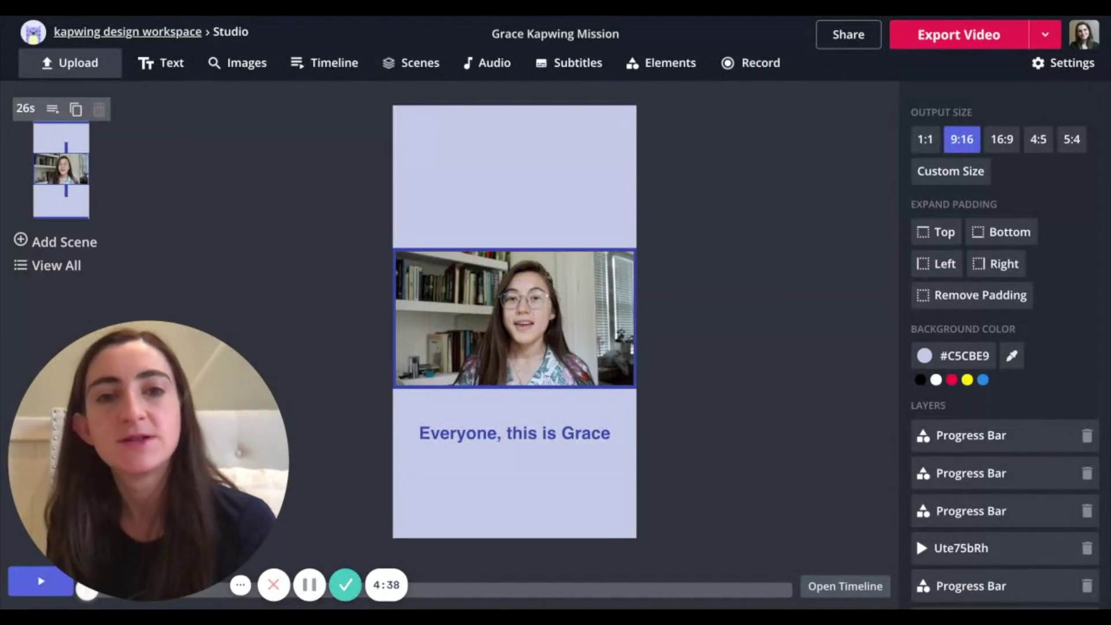
{"action": "left_click", "coordinate": [562, 78]}
{"action": "left_click_drag", "start_coordinate": [118, 379], "coordinate": [355, 377]}
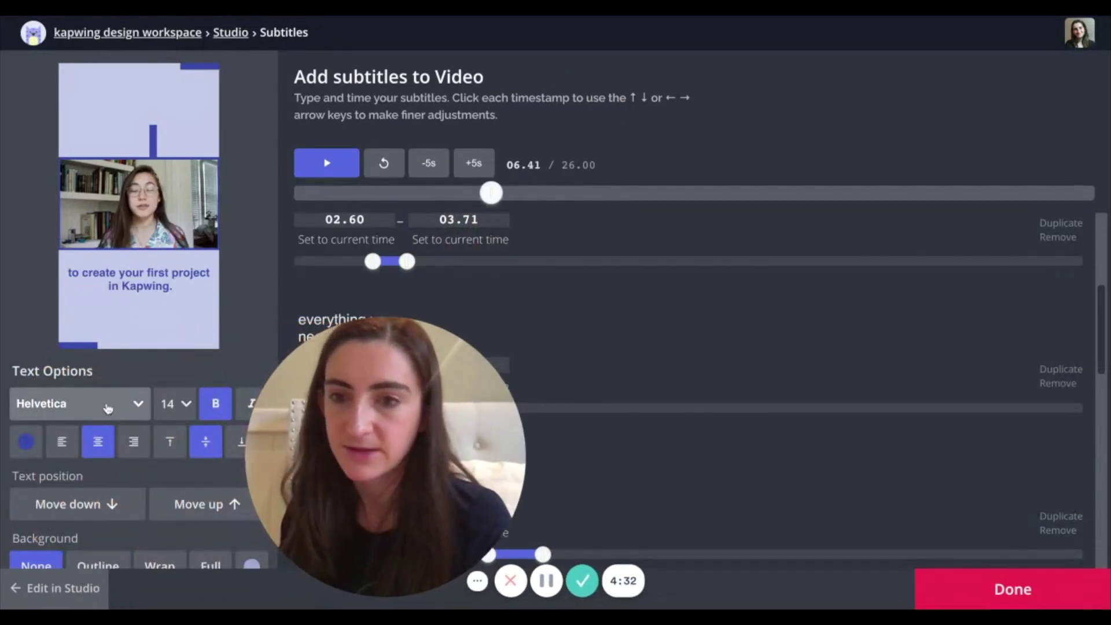
Step: Apply the uploaded Envellope script font to the subtitles, then finish and return to the studio
{"action": "left_click", "coordinate": [105, 407]}
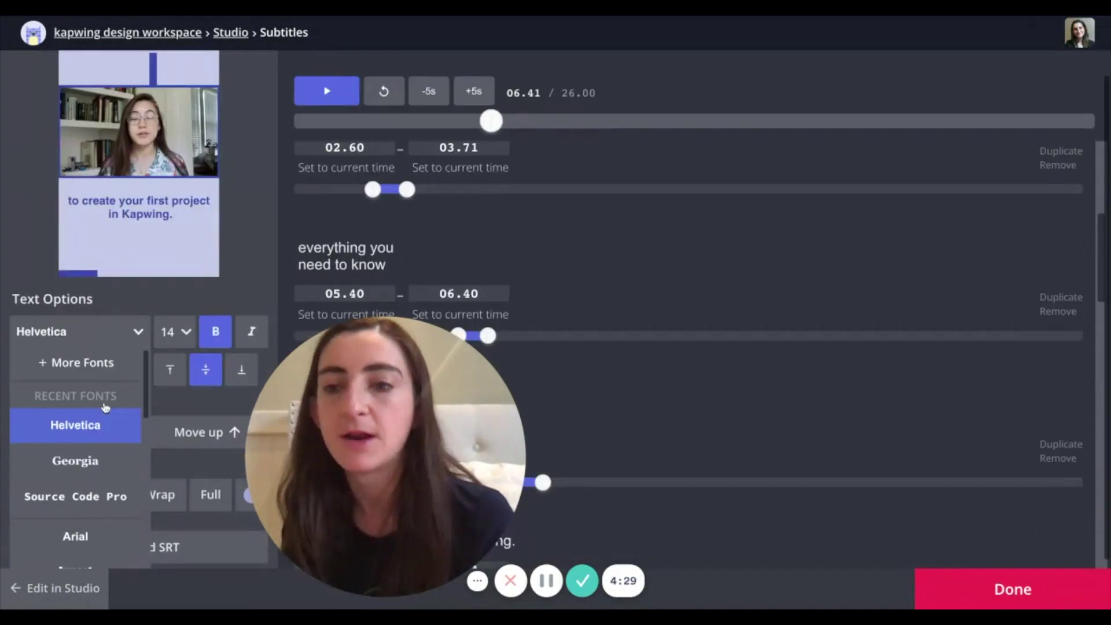
{"action": "left_click", "coordinate": [83, 365]}
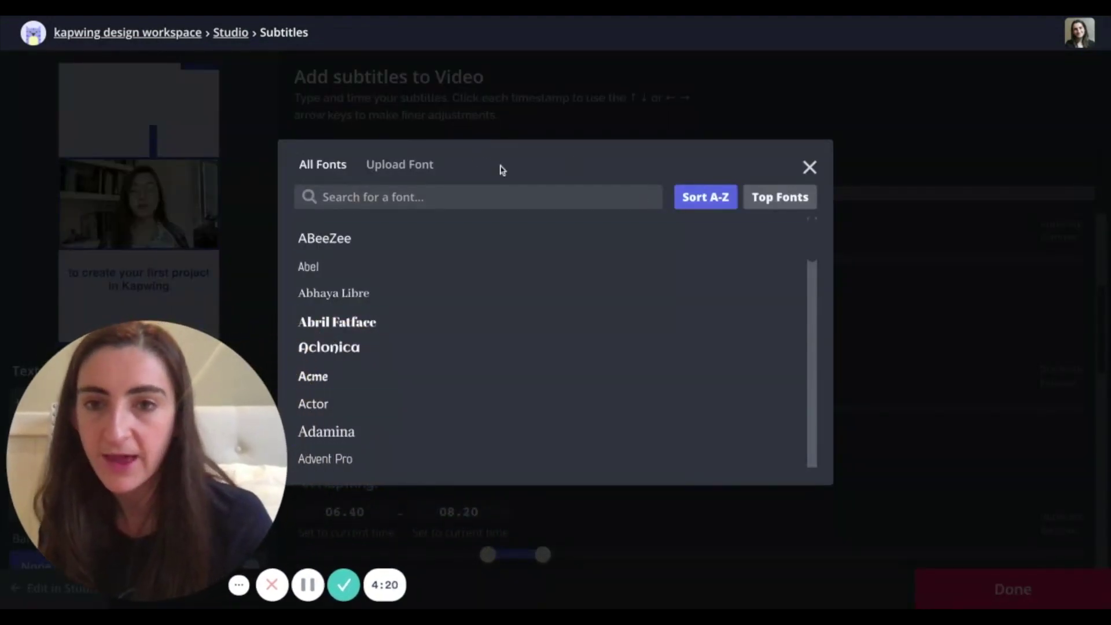
{"action": "left_click", "coordinate": [407, 167]}
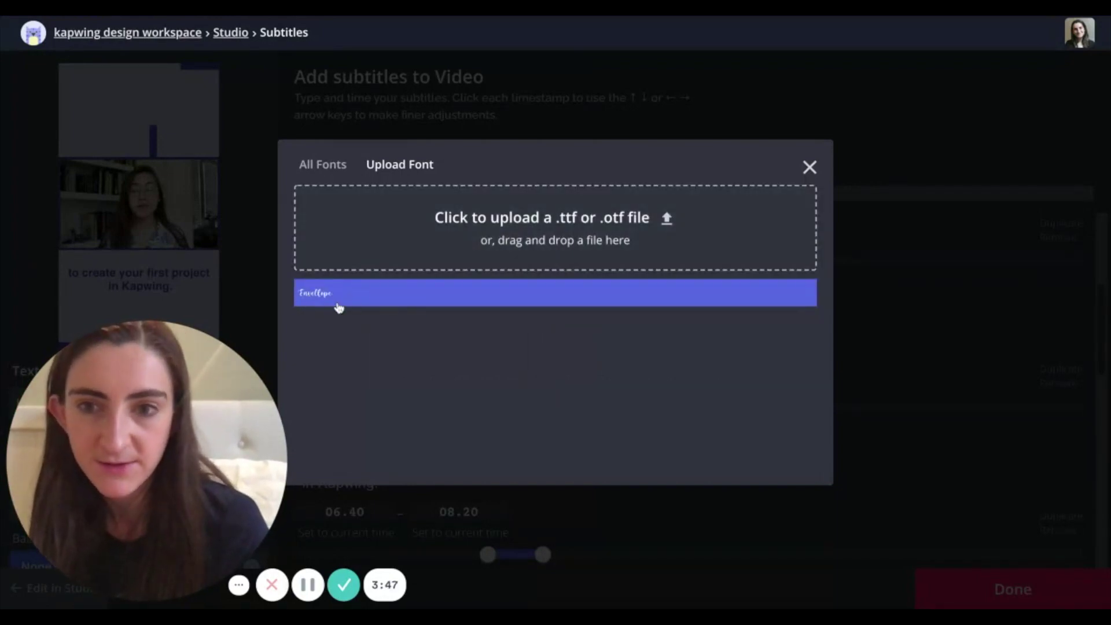
{"action": "left_click", "coordinate": [317, 295]}
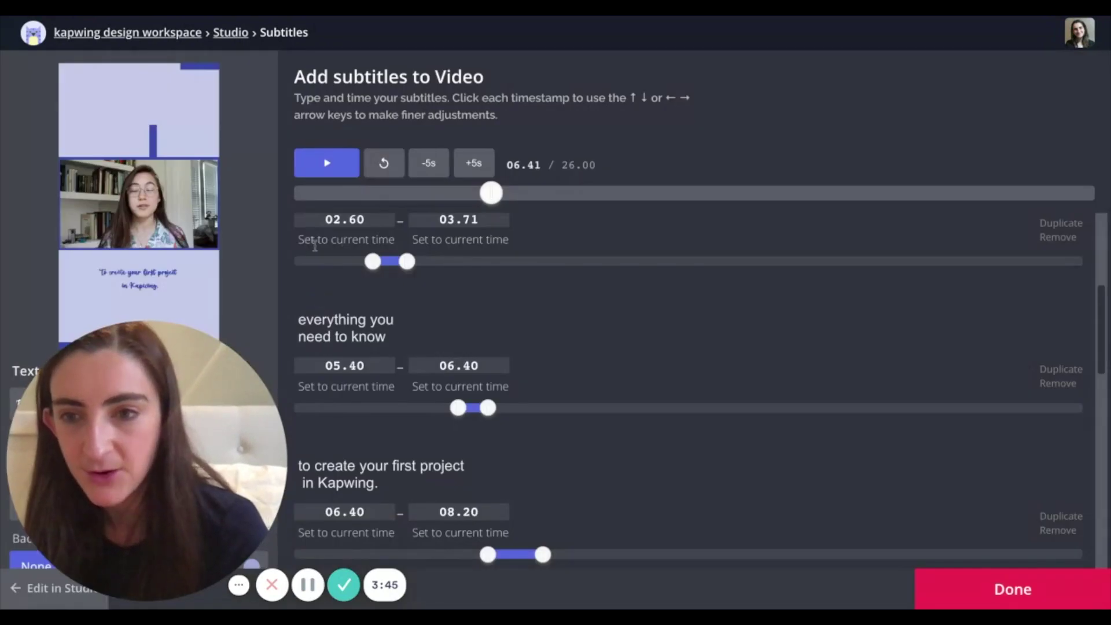
{"action": "mouse_move", "coordinate": [114, 420]}
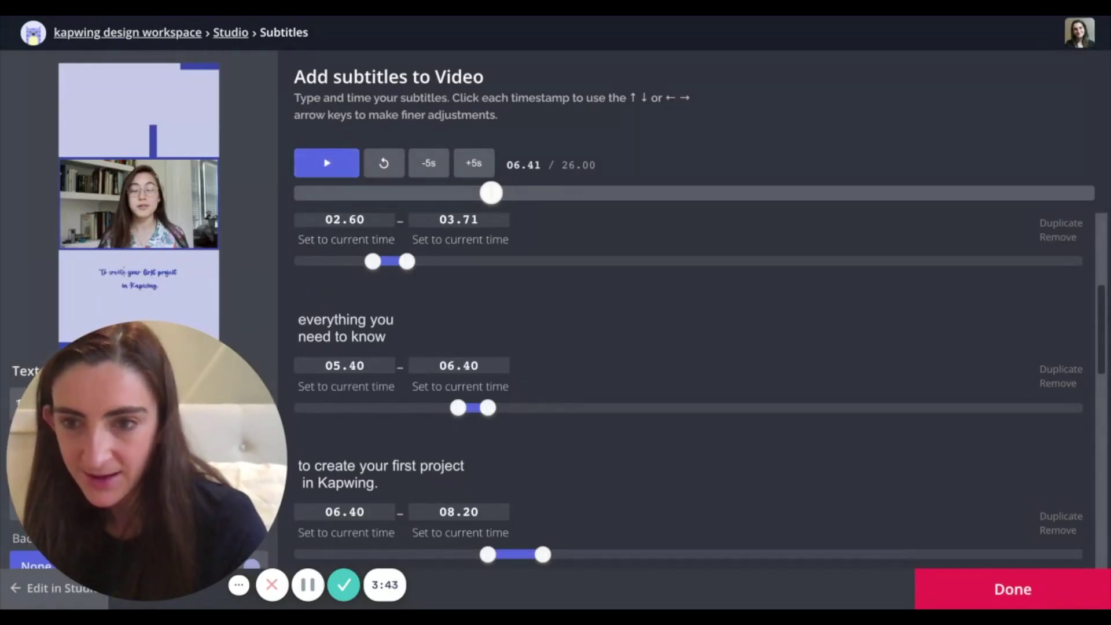
{"action": "left_click", "coordinate": [1048, 588]}
{"action": "left_click_drag", "start_coordinate": [528, 223], "coordinate": [549, 197]}
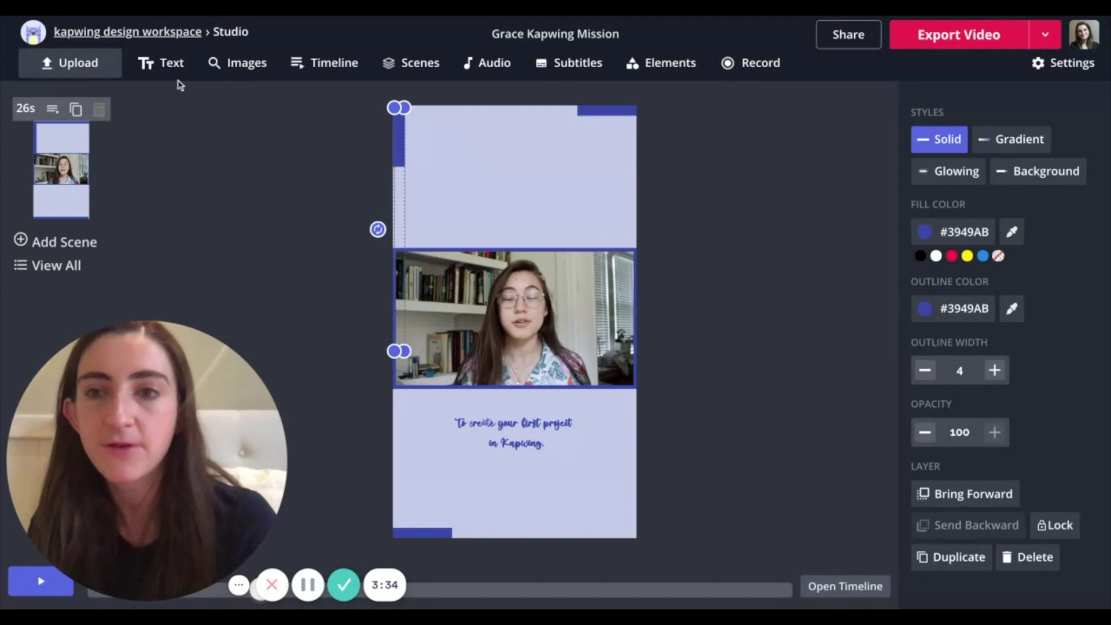
Step: Add a 'Here is my custom font' heading in the top banner and make it italic
{"action": "left_click", "coordinate": [164, 64]}
{"action": "left_click_drag", "start_coordinate": [473, 184], "coordinate": [470, 185]}
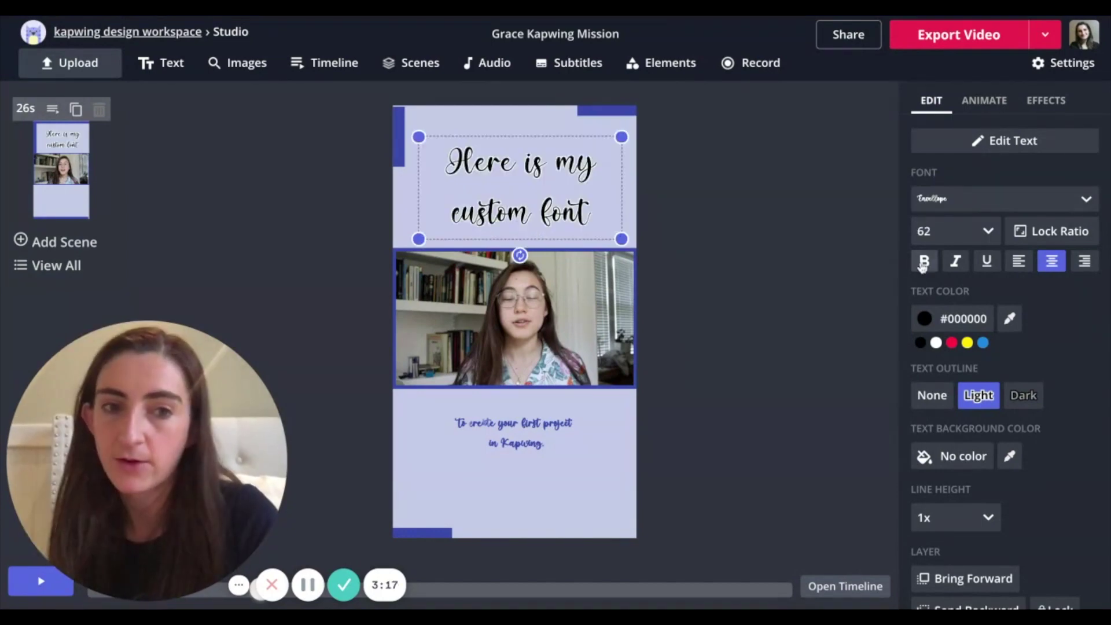
{"action": "left_click", "coordinate": [924, 261]}
{"action": "left_click", "coordinate": [924, 261]}
{"action": "left_click", "coordinate": [956, 261]}
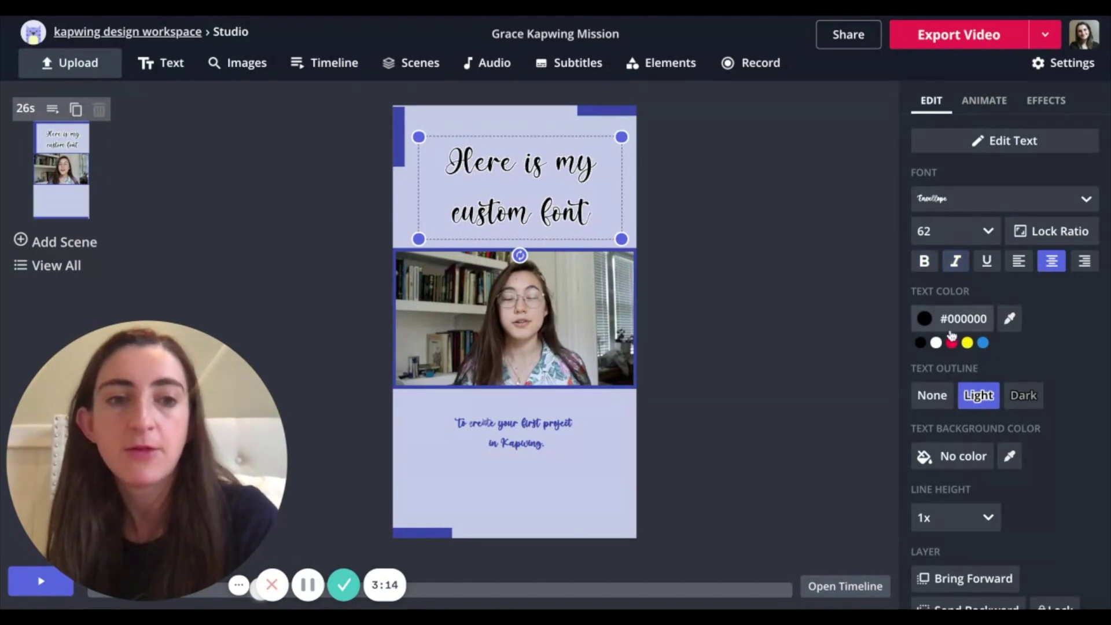
Step: Colour the heading blue, give it a white drop shadow, and centre it horizontally
{"action": "left_click", "coordinate": [949, 336]}
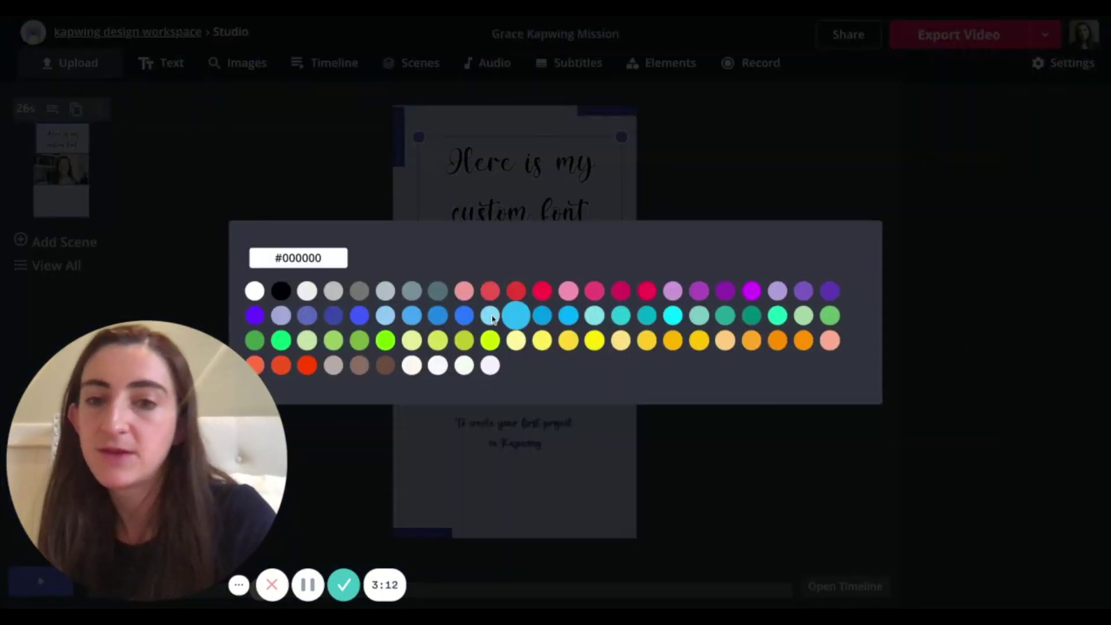
{"action": "left_click", "coordinate": [333, 317]}
{"action": "left_click", "coordinate": [1044, 100]}
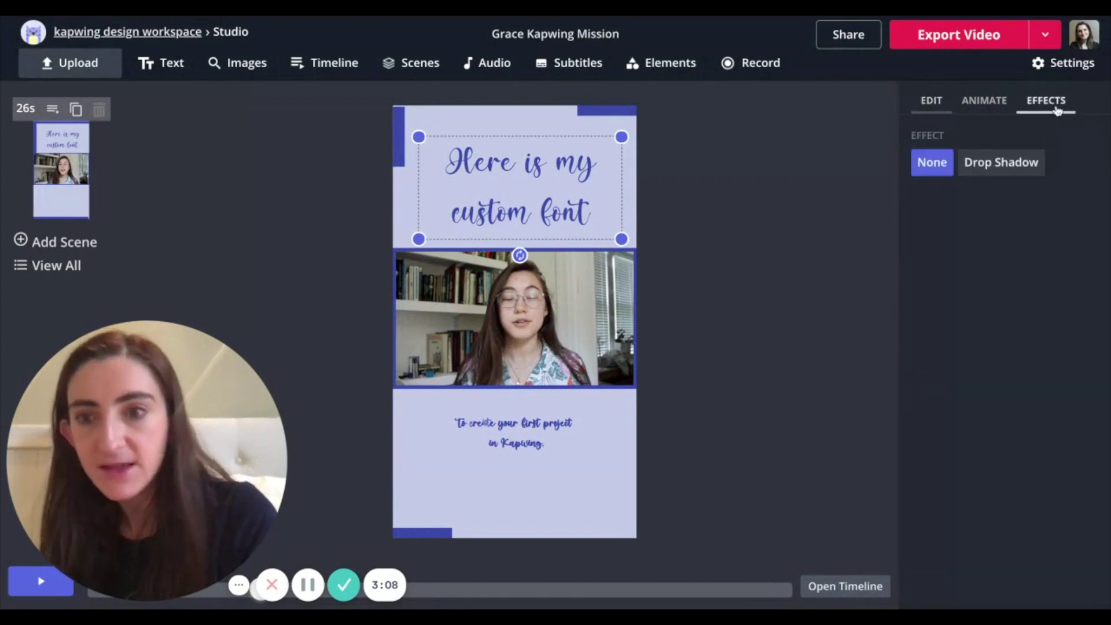
{"action": "left_click", "coordinate": [1019, 163]}
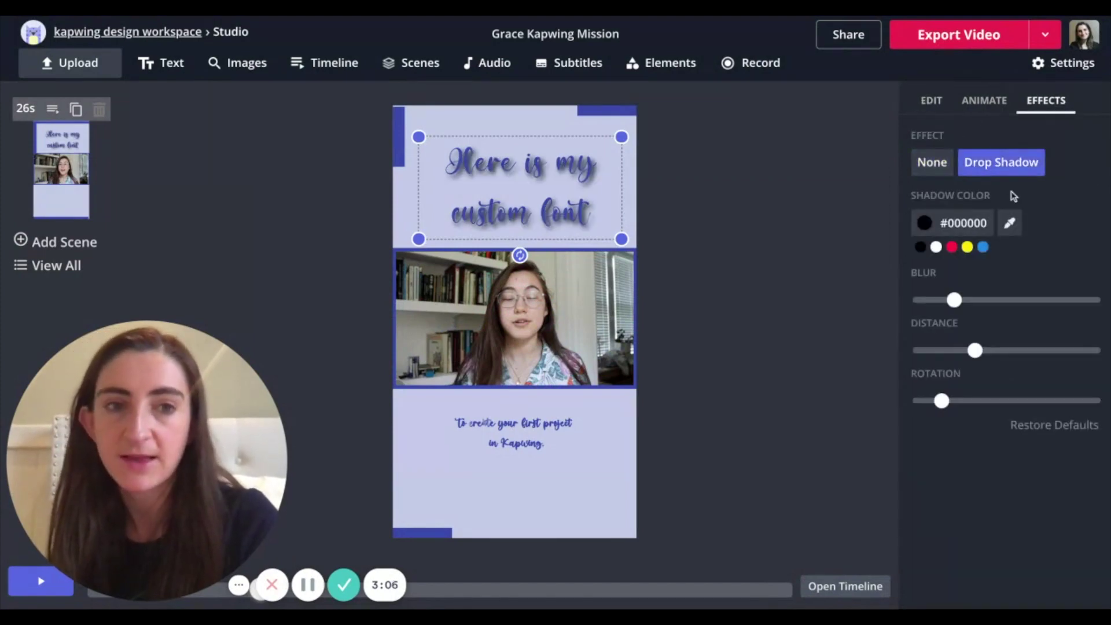
{"action": "left_click", "coordinate": [936, 247]}
{"action": "left_click_drag", "start_coordinate": [603, 166], "coordinate": [597, 168]}
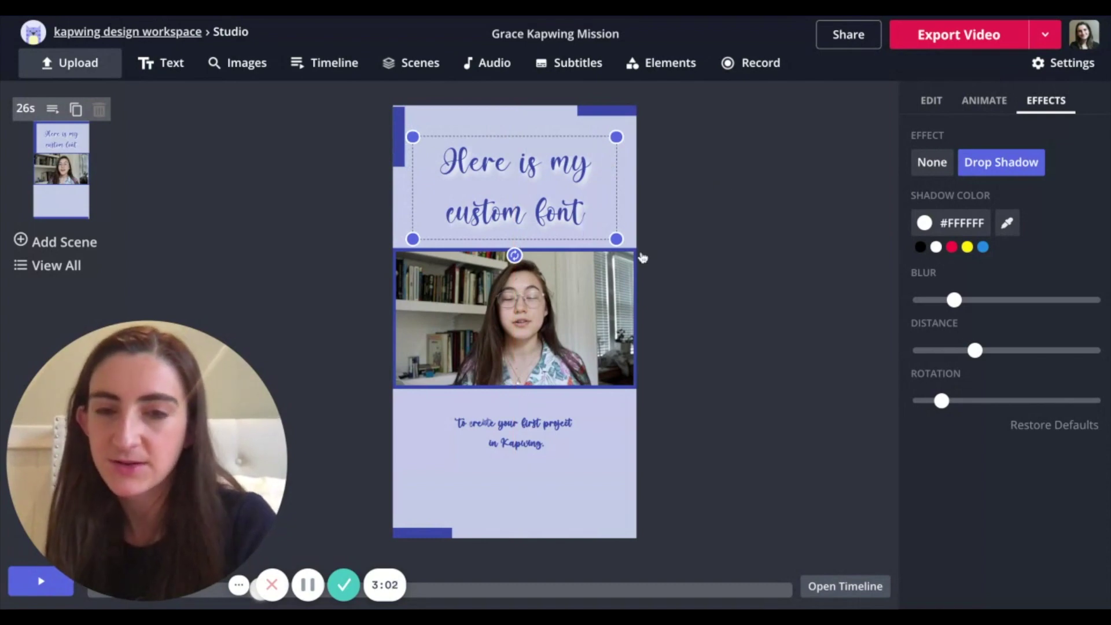
{"action": "left_click", "coordinate": [716, 464]}
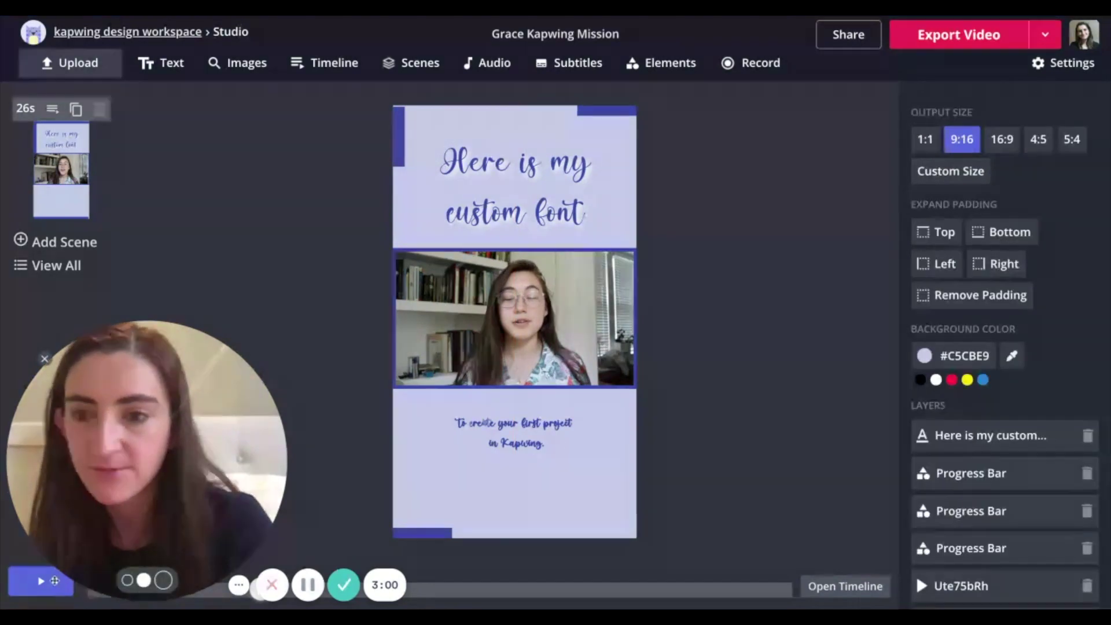